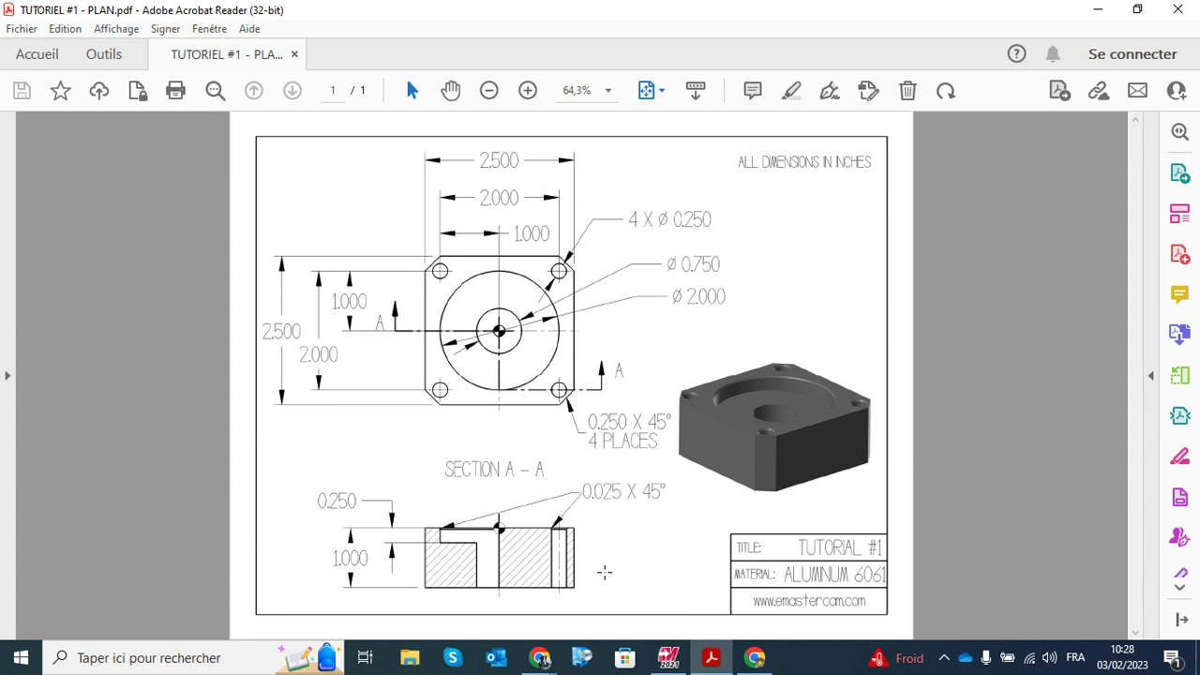
- Switch to Mastercam, start a 2D Contour toolpath and chain the large pocket circle
{"action": "left_click", "coordinate": [667, 657]}
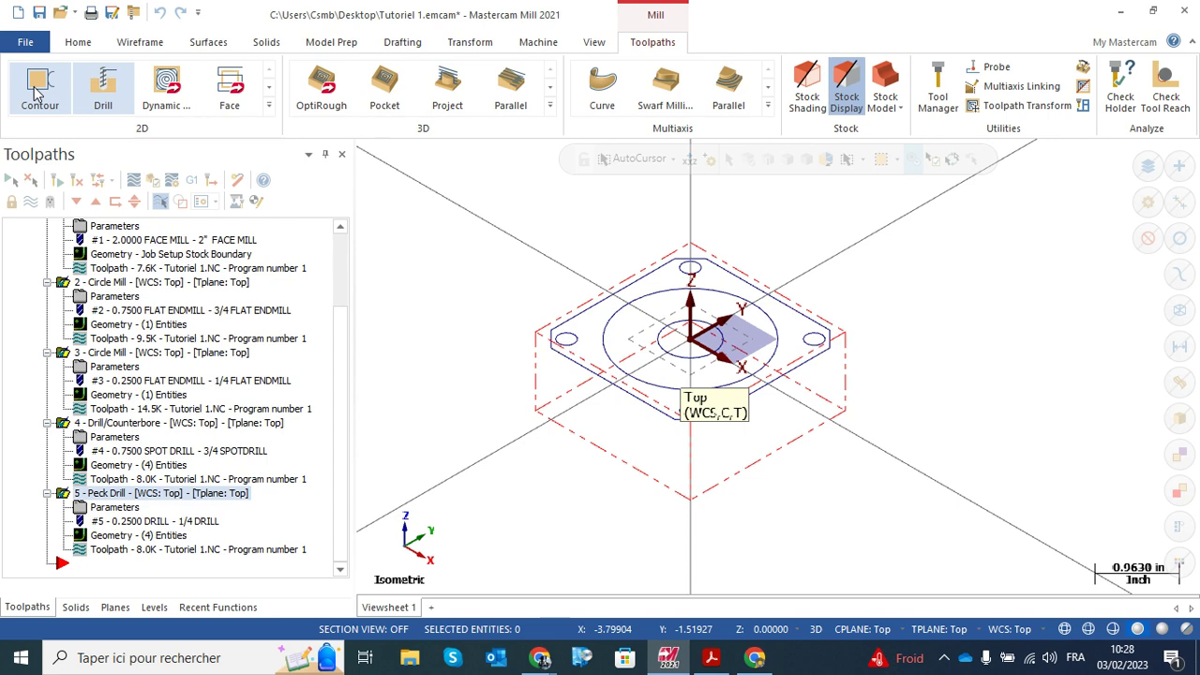
{"action": "left_click", "coordinate": [38, 91]}
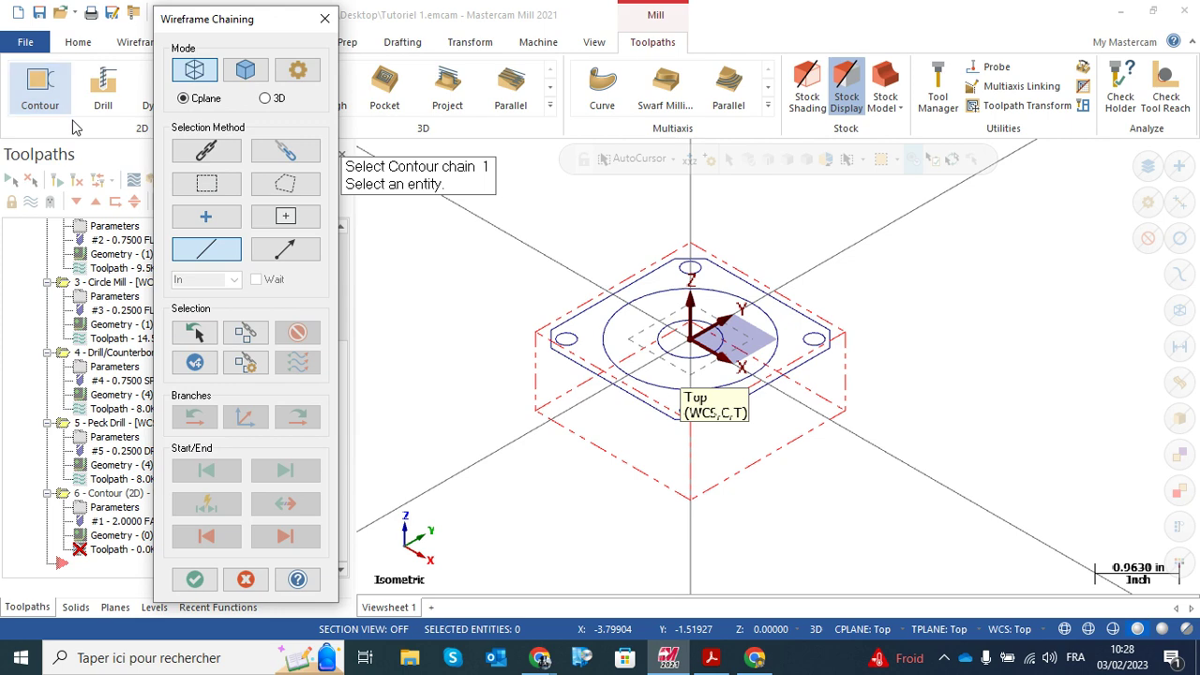
{"action": "mouse_move", "coordinate": [232, 28]}
{"action": "left_mouse_down"}
{"action": "mouse_move", "coordinate": [292, 25]}
{"action": "mouse_move", "coordinate": [215, 24]}
{"action": "left_mouse_up"}
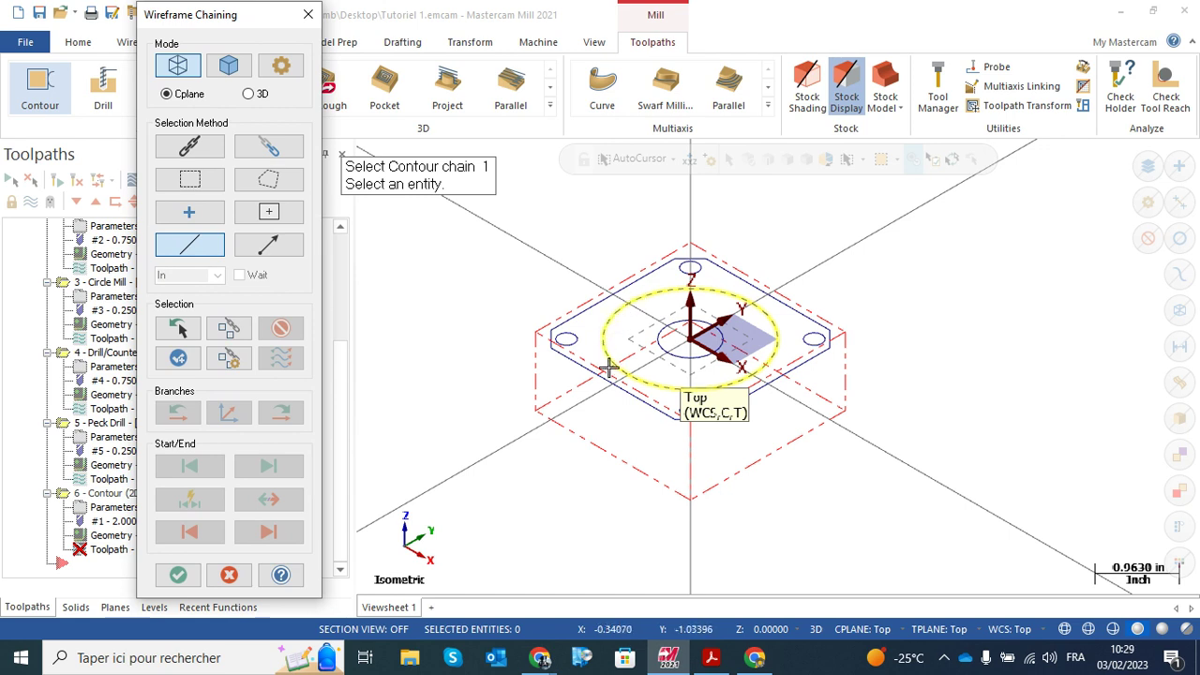
{"action": "left_click", "coordinate": [653, 295]}
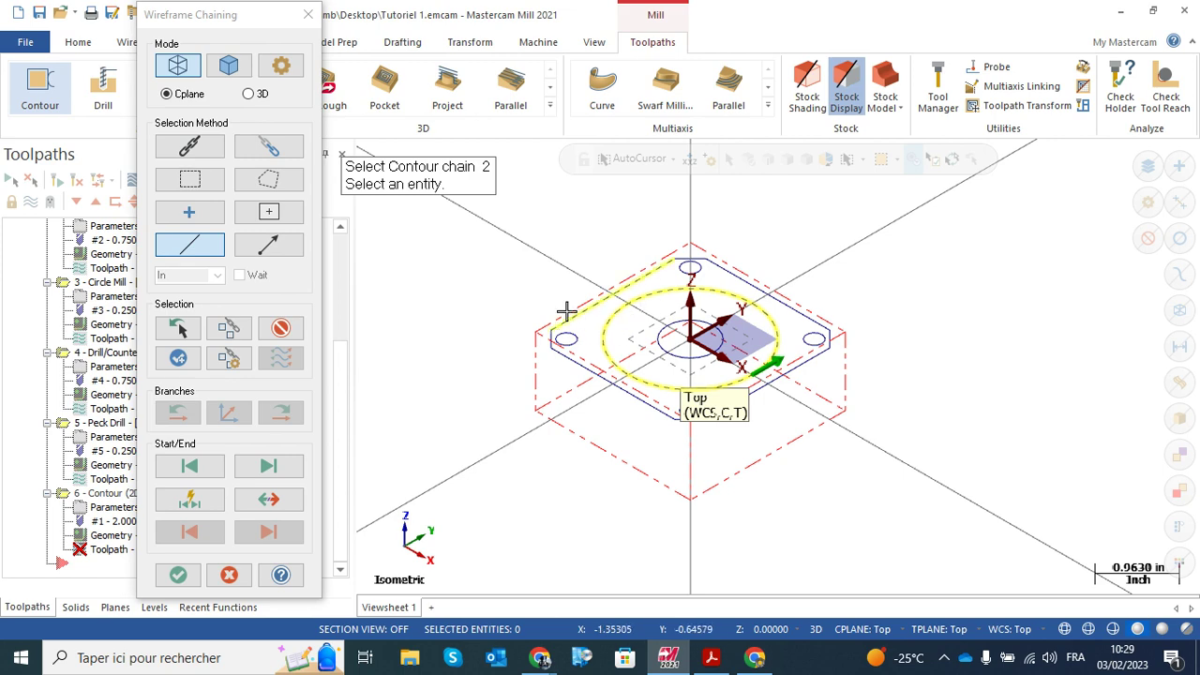
- Check the circle's chaining direction from the top view, keep it counterclockwise and accept the chain
{"action": "right_click", "coordinate": [592, 236]}
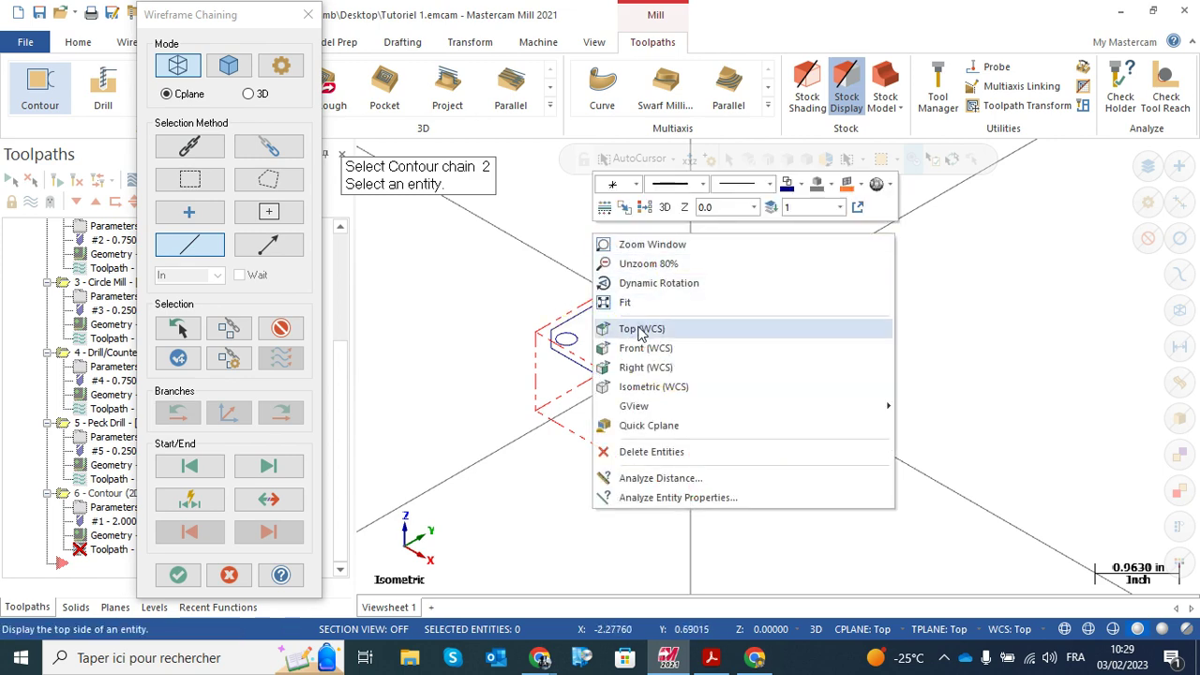
{"action": "left_click", "coordinate": [642, 328]}
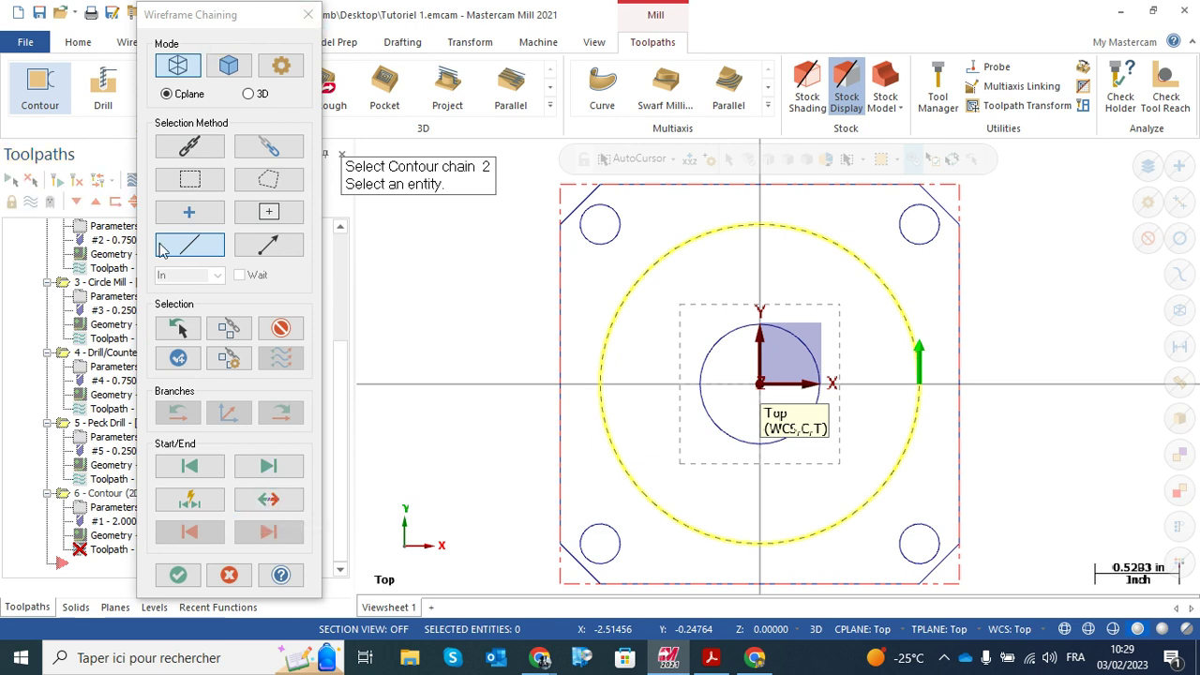
{"action": "left_click", "coordinate": [272, 503]}
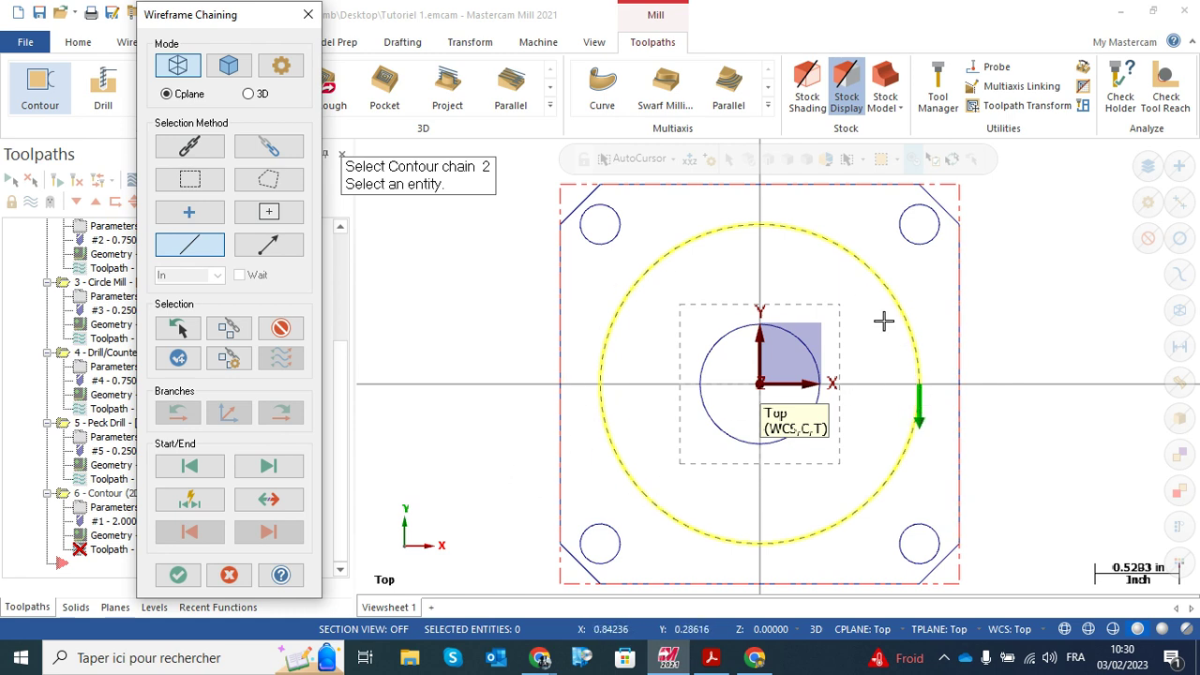
{"action": "left_click", "coordinate": [272, 503]}
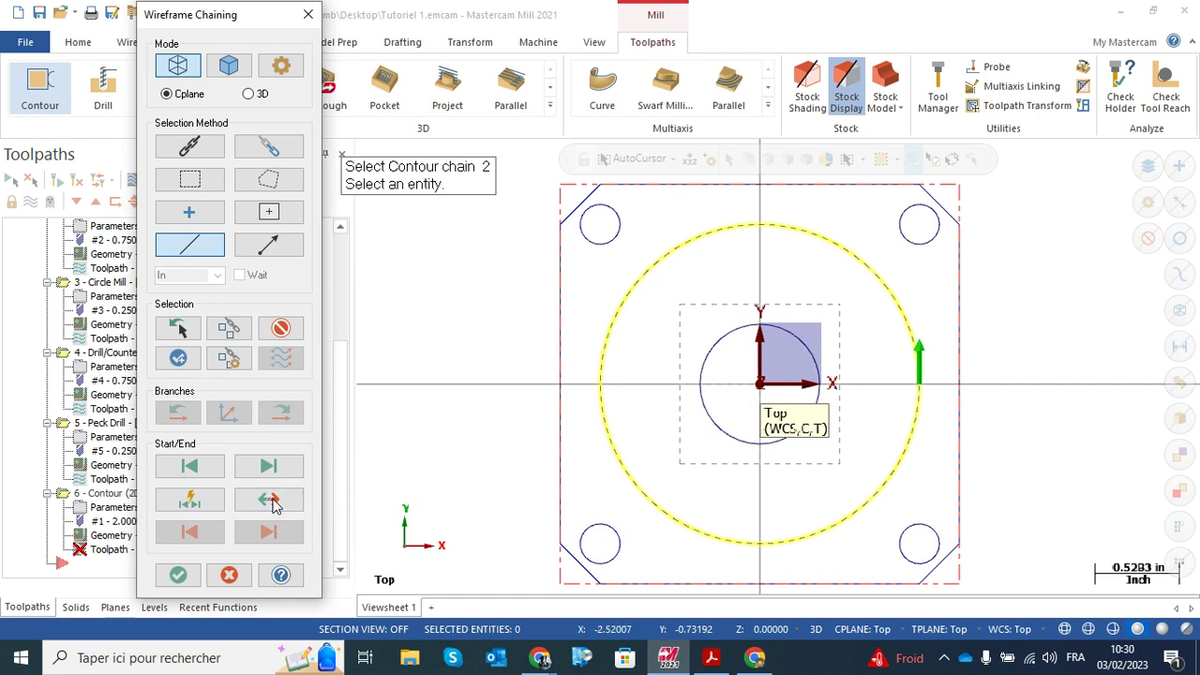
{"action": "left_click", "coordinate": [178, 574]}
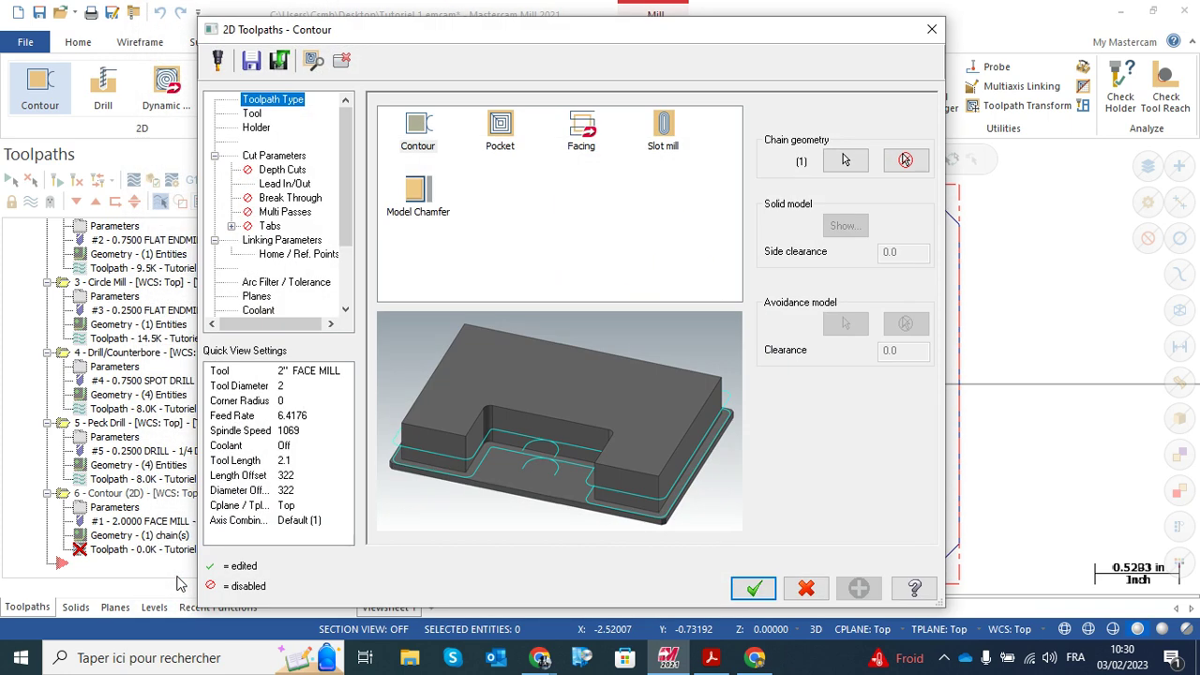
- Filter the tool library for chamfer mills with a diameter equal to 0.5
{"action": "left_click", "coordinate": [253, 114]}
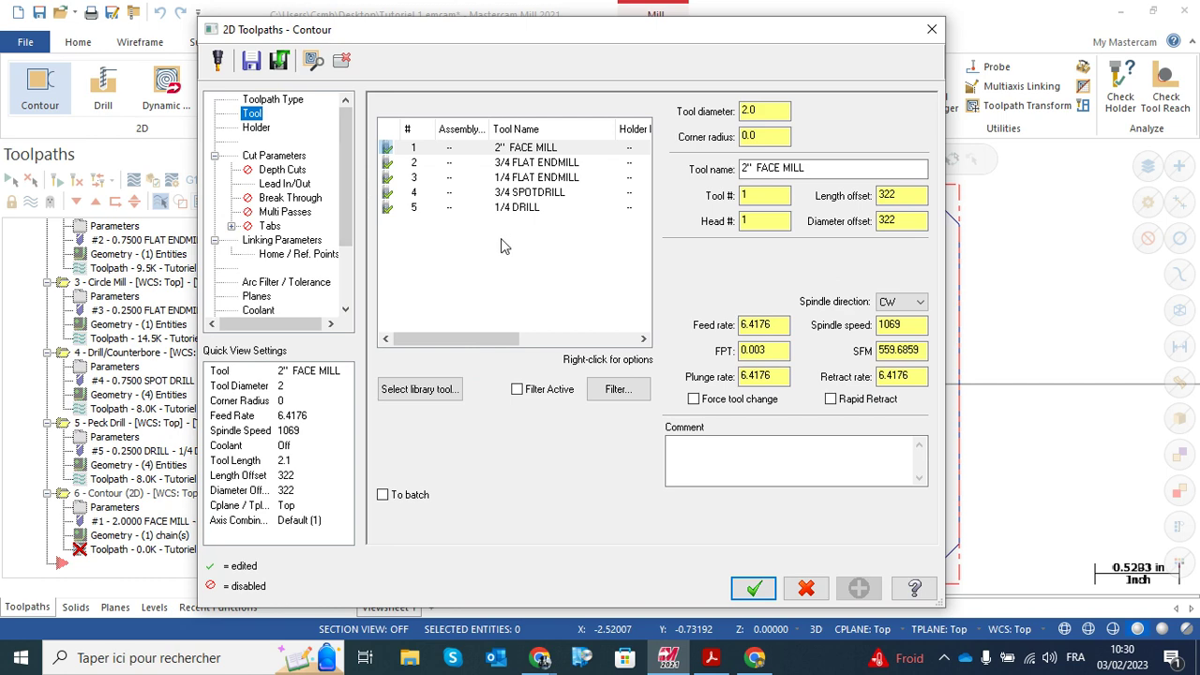
{"action": "right_click", "coordinate": [502, 242]}
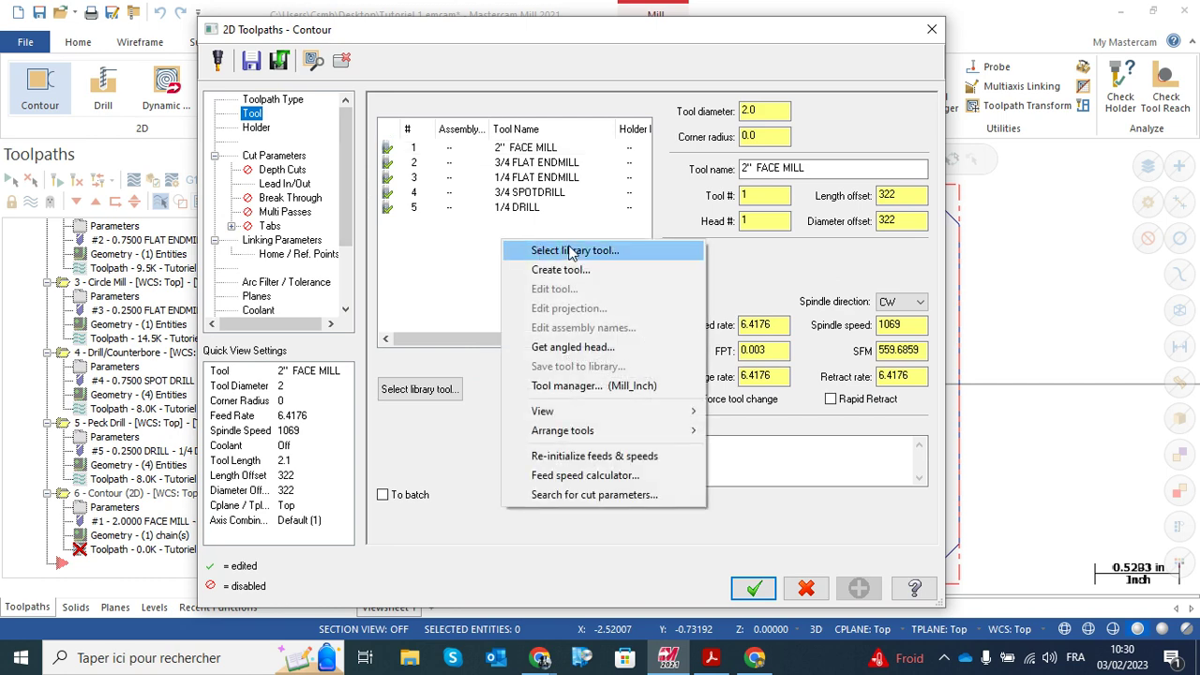
{"action": "left_click", "coordinate": [573, 251]}
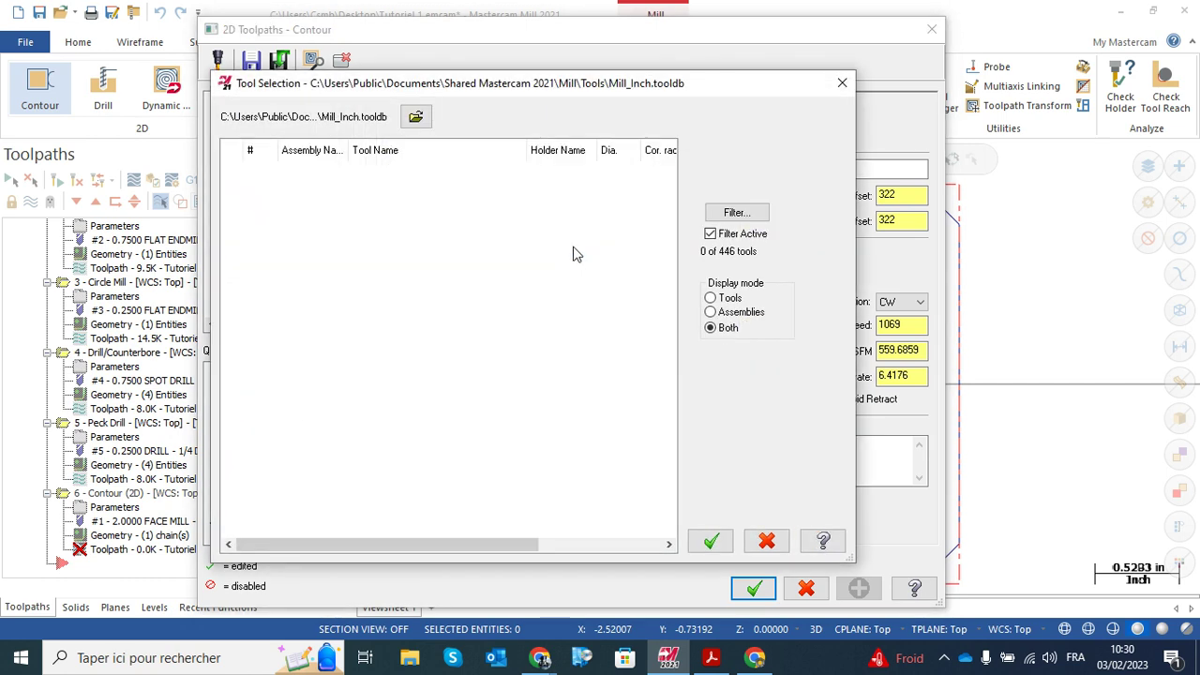
{"action": "left_click", "coordinate": [736, 214]}
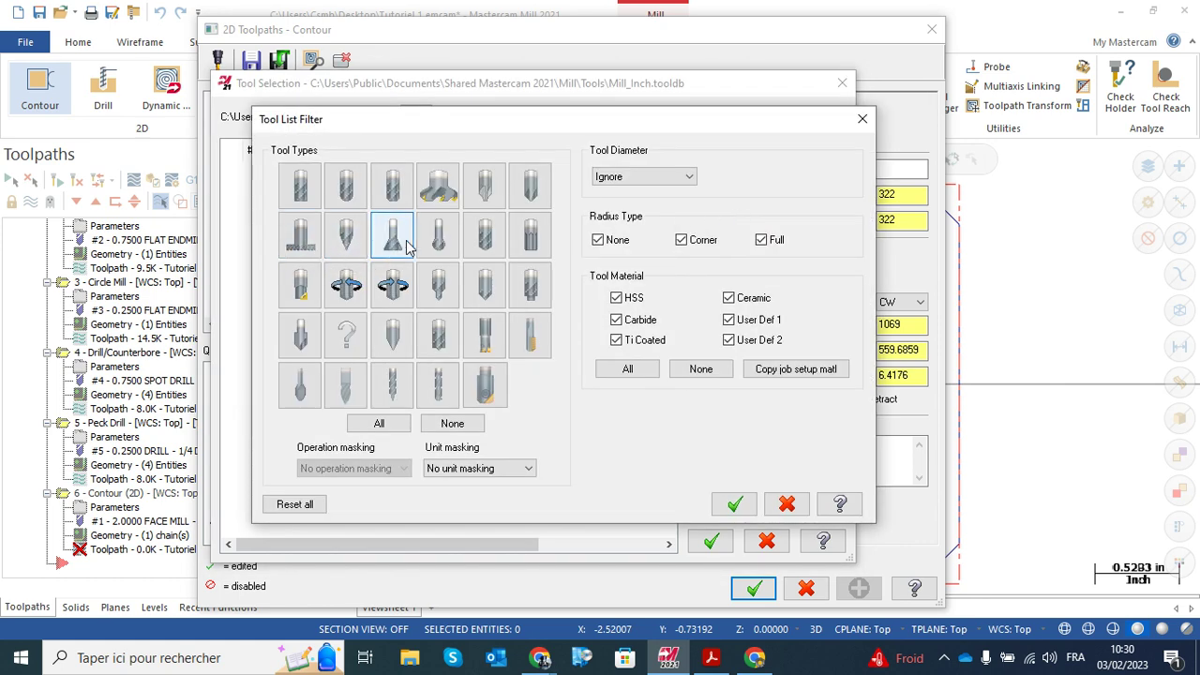
{"action": "left_click", "coordinate": [531, 190]}
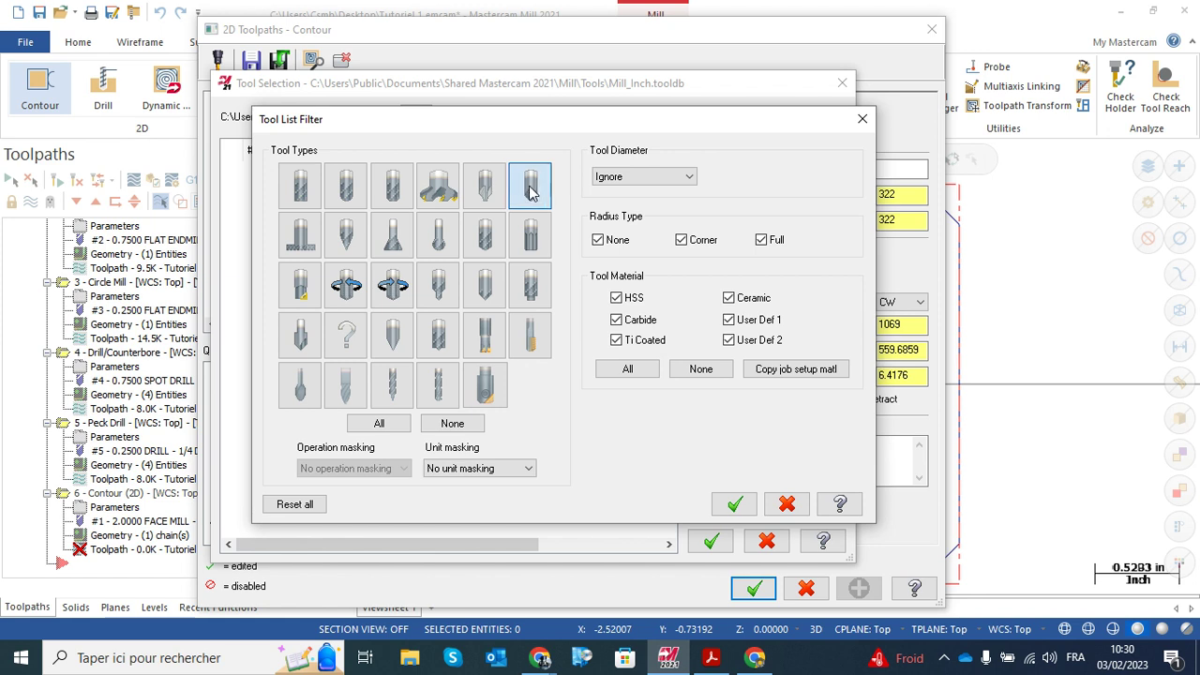
{"action": "left_click", "coordinate": [689, 180]}
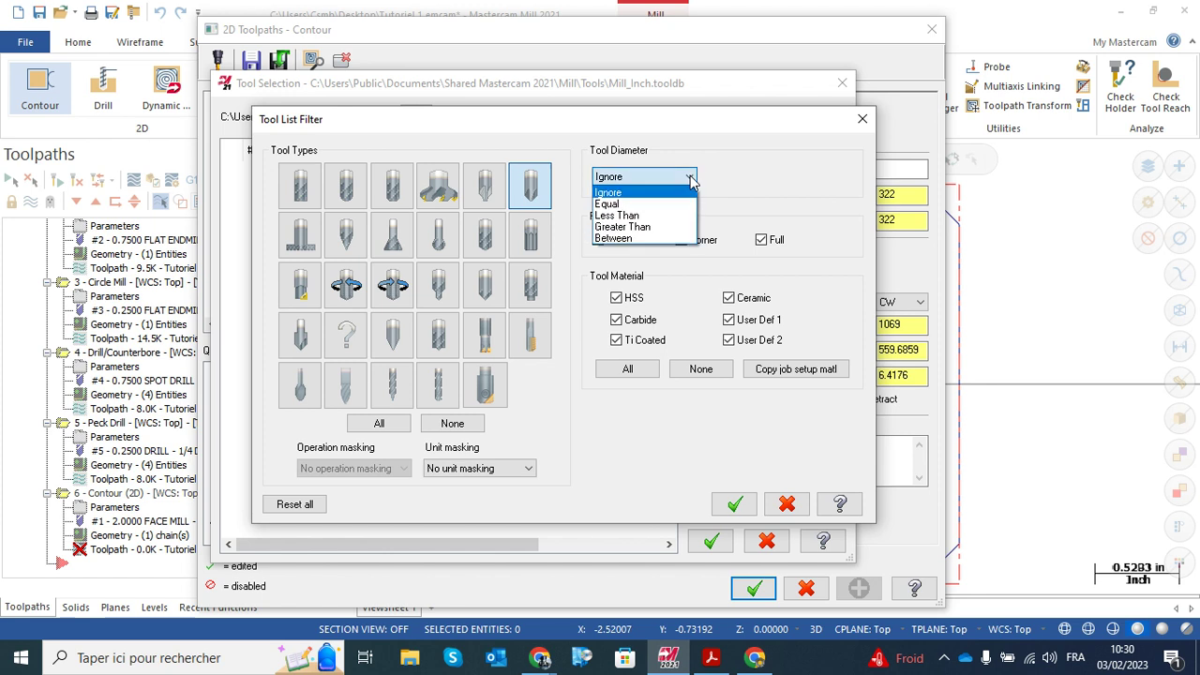
{"action": "left_click", "coordinate": [632, 205]}
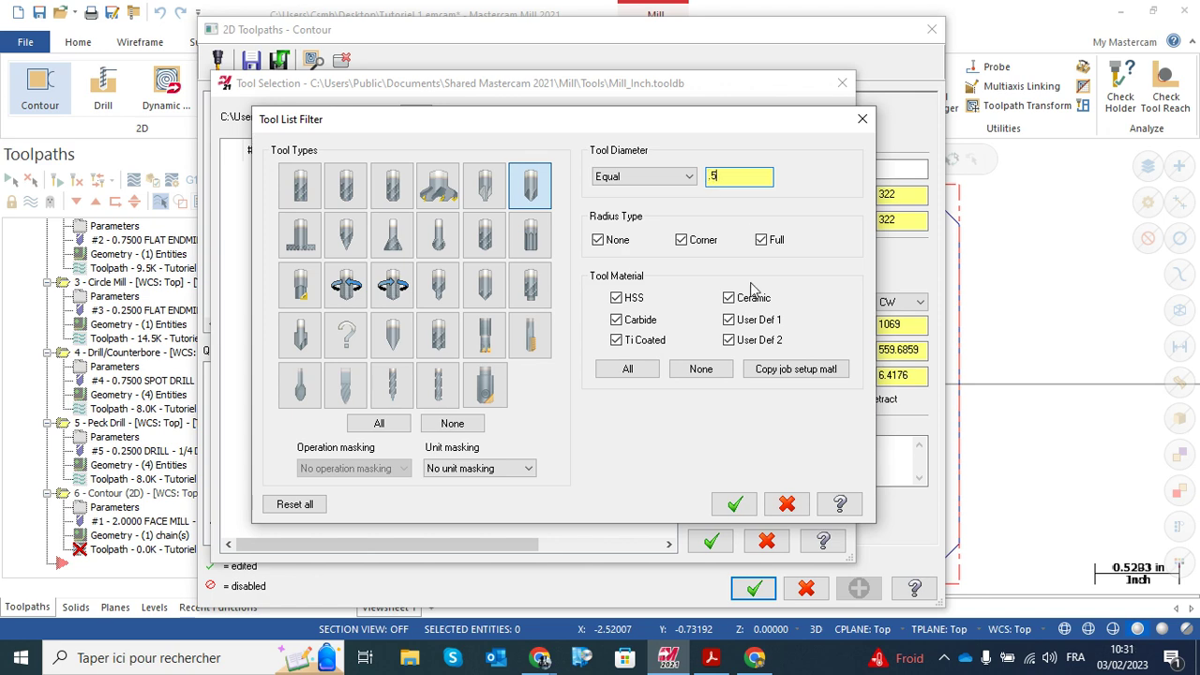
{"action": "left_click", "coordinate": [736, 504]}
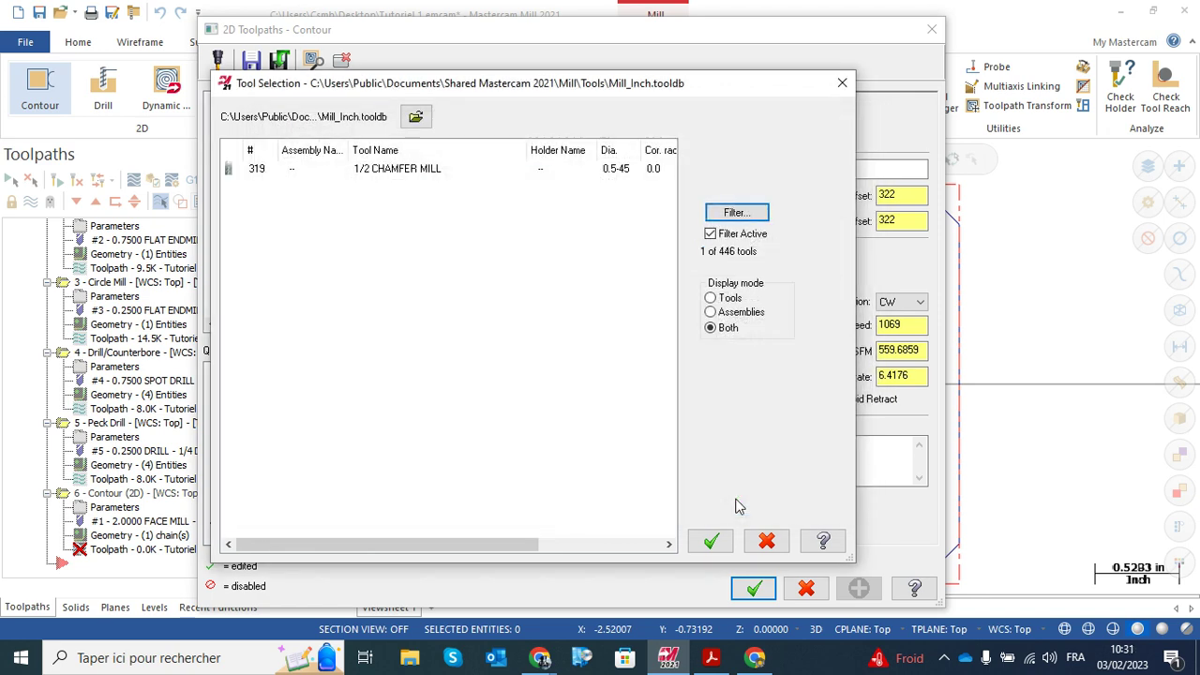
- Add the 1/2 CHAMFER MILL to the toolpath and set its length and diameter offsets to 6
{"action": "left_click", "coordinate": [382, 173]}
{"action": "left_click", "coordinate": [710, 541]}
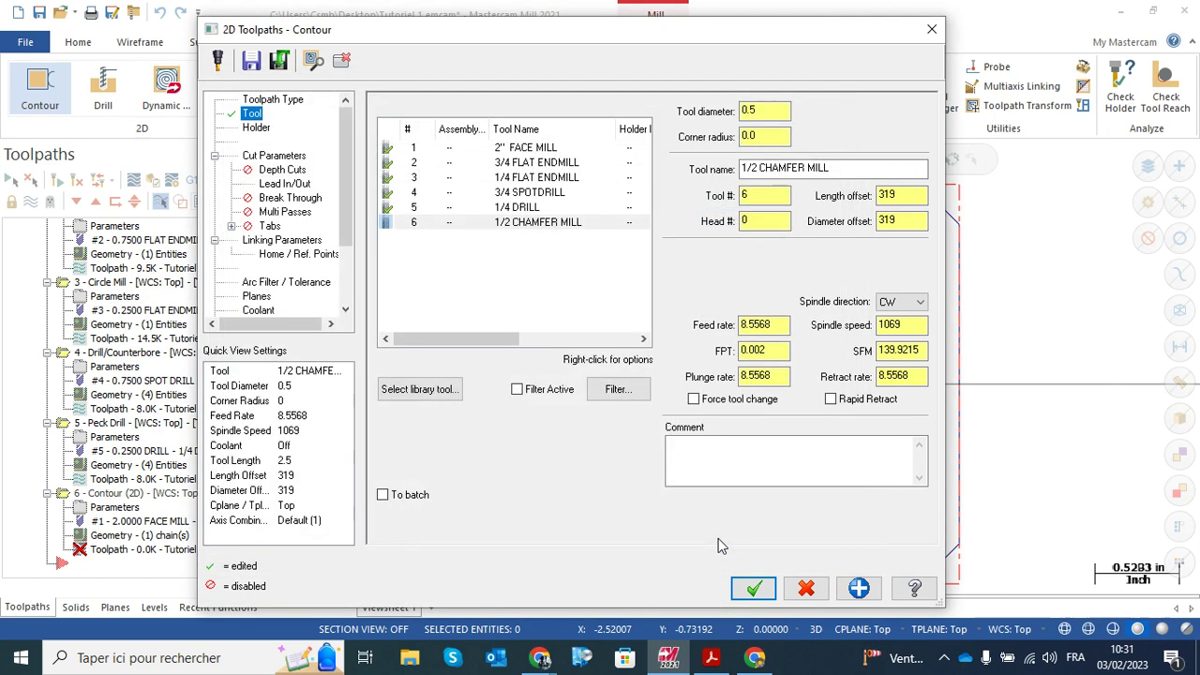
{"action": "double_click", "coordinate": [886, 194]}
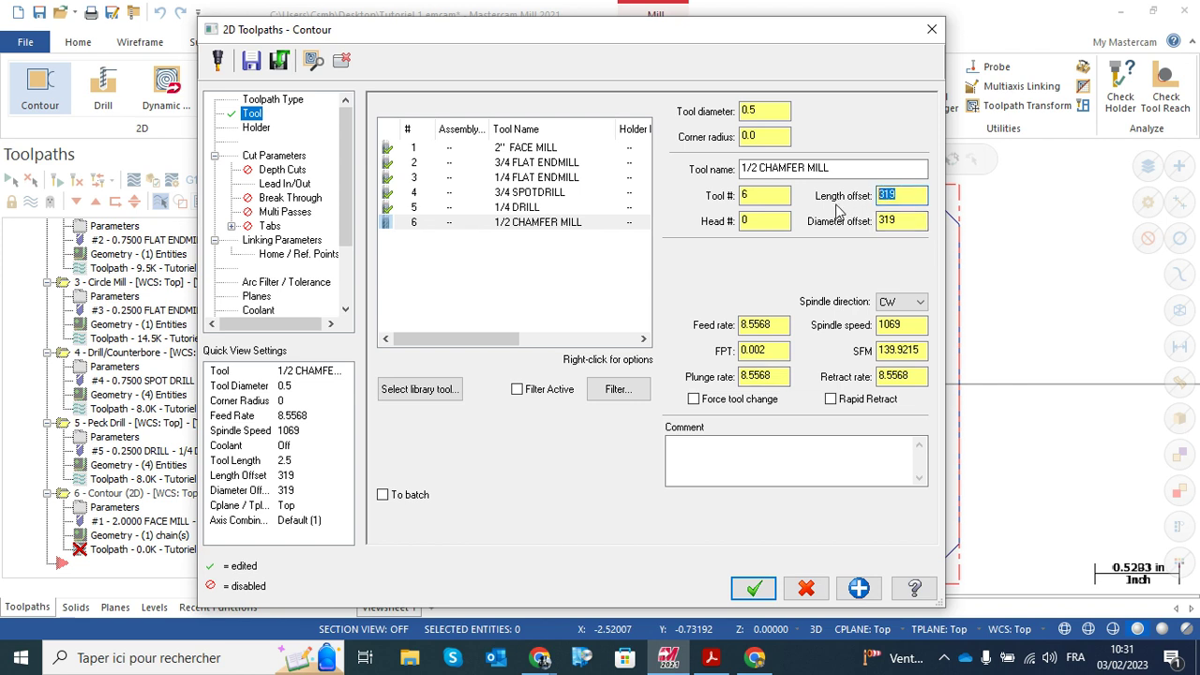
{"action": "type", "text": "6"}
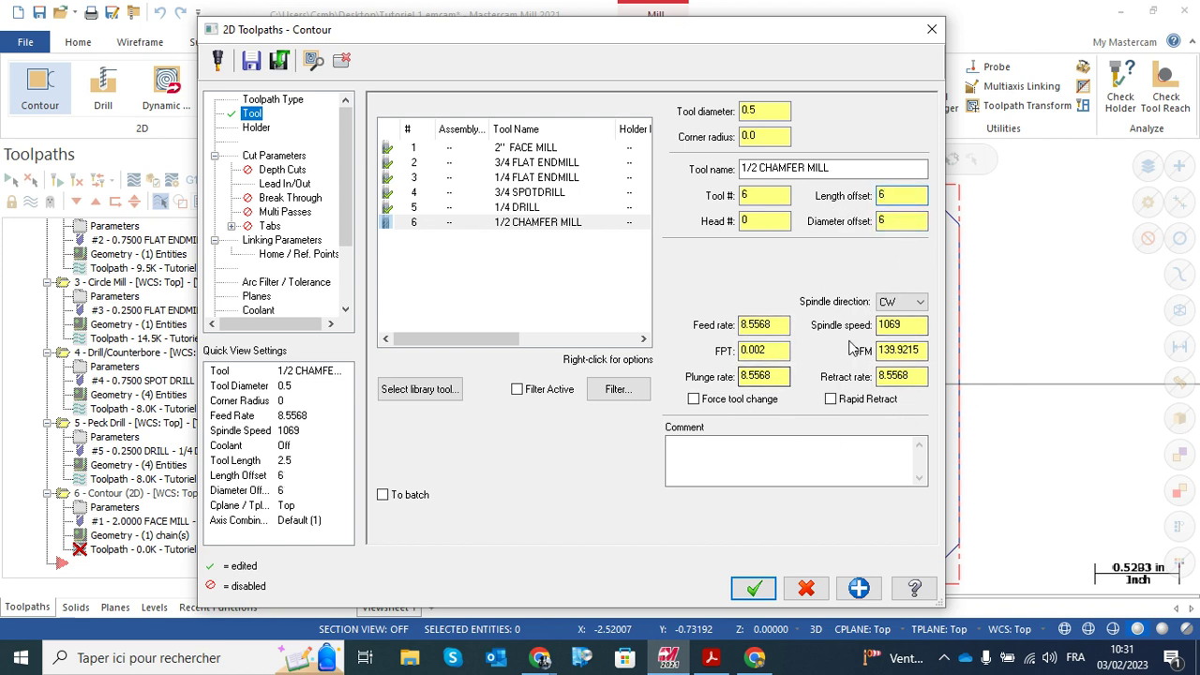
- Set the contour type to 2D chamfer in the toolpath's cut parameters
{"action": "left_click", "coordinate": [278, 155]}
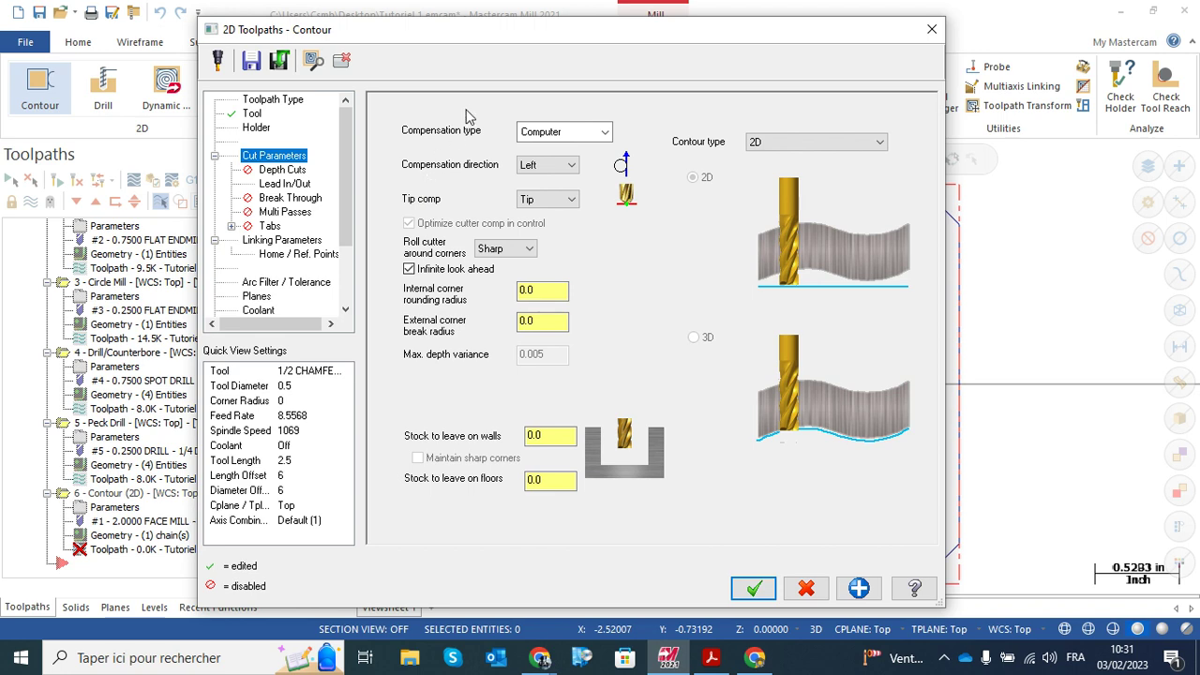
{"action": "left_click_drag", "start_coordinate": [528, 37], "coordinate": [296, 34]}
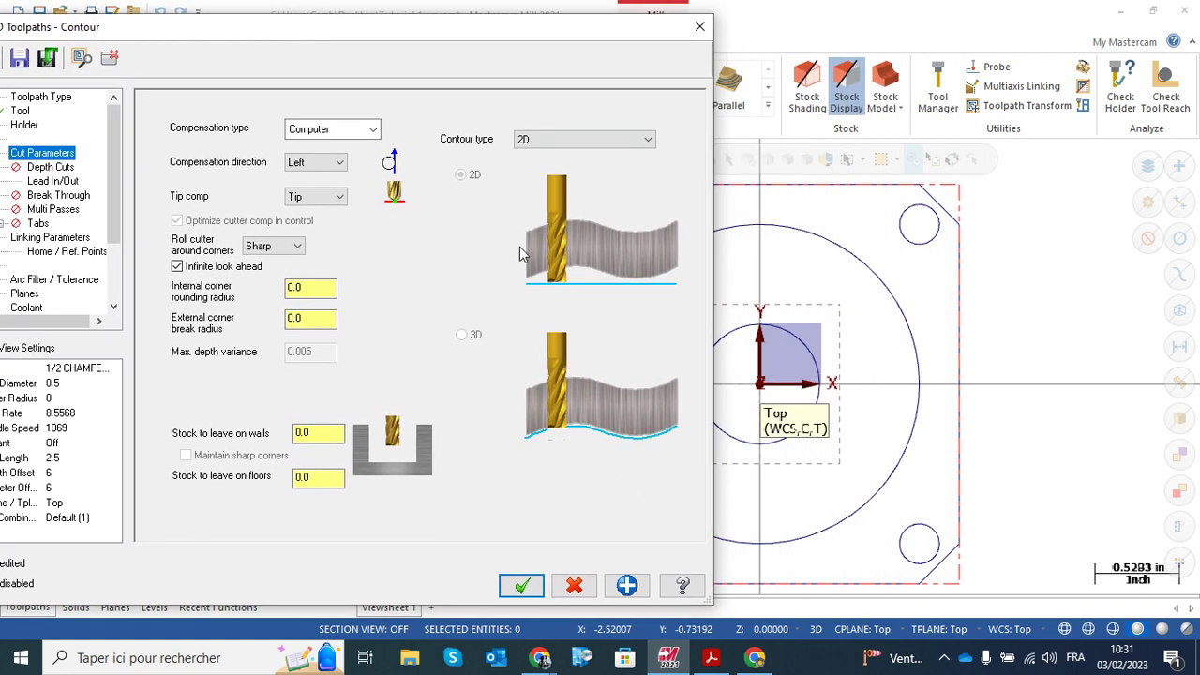
{"action": "left_click_drag", "start_coordinate": [530, 34], "coordinate": [681, 37]}
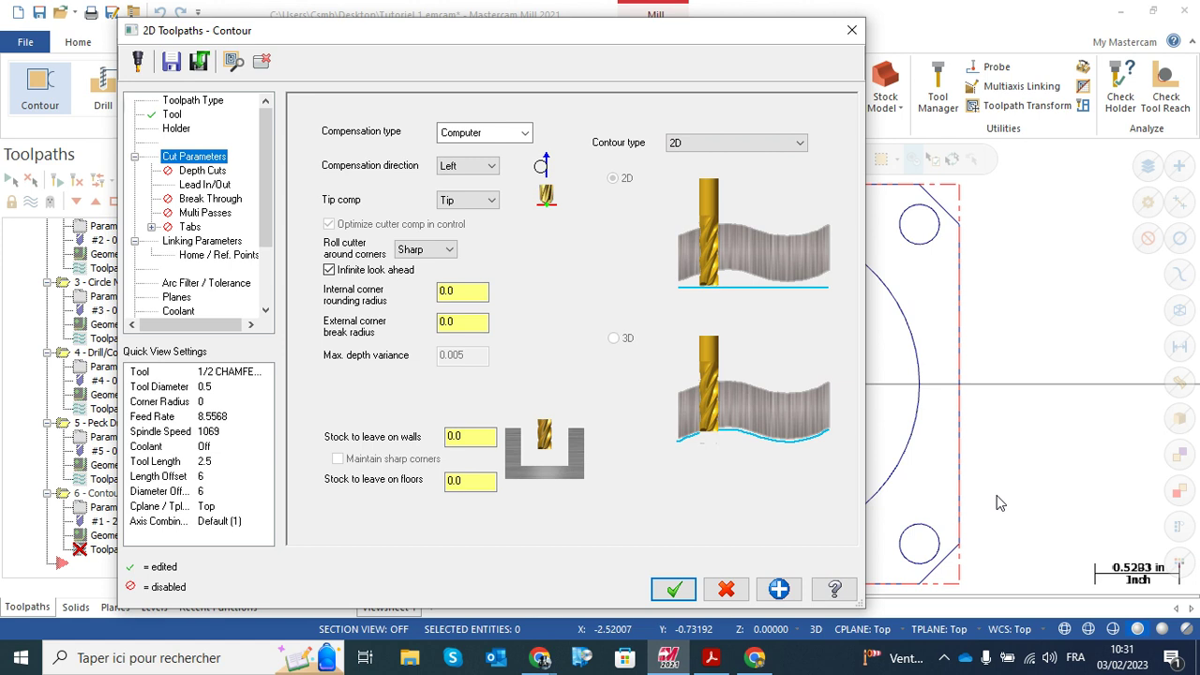
{"action": "left_click", "coordinate": [796, 143]}
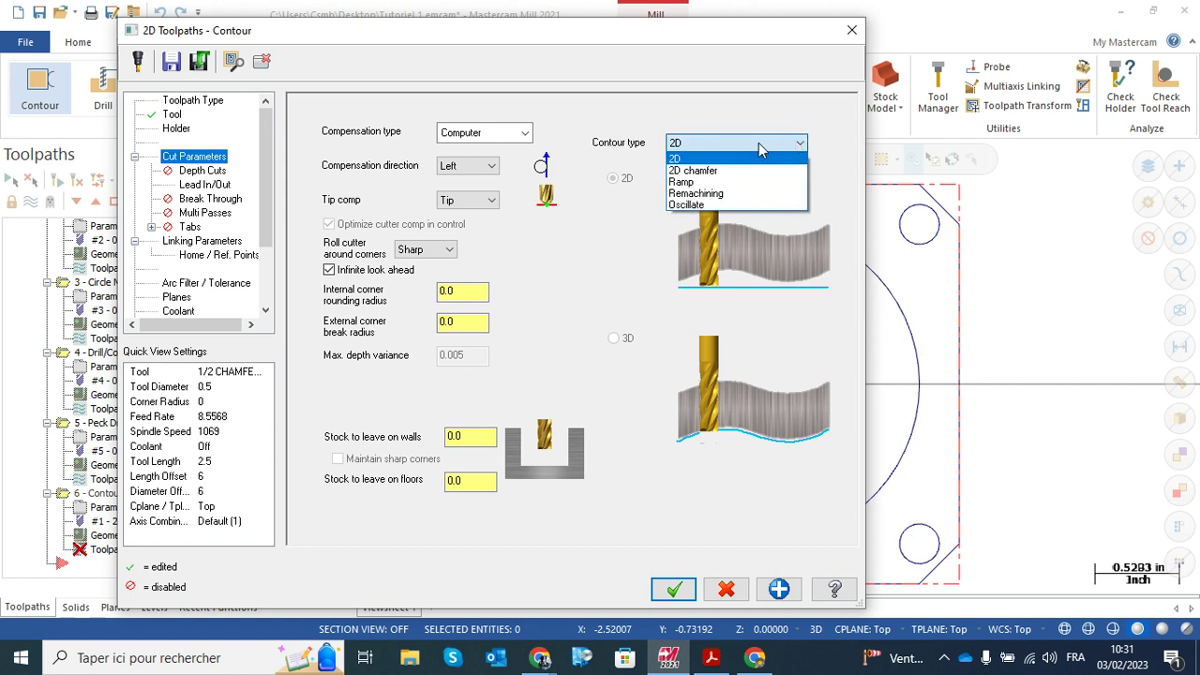
{"action": "left_click", "coordinate": [699, 172]}
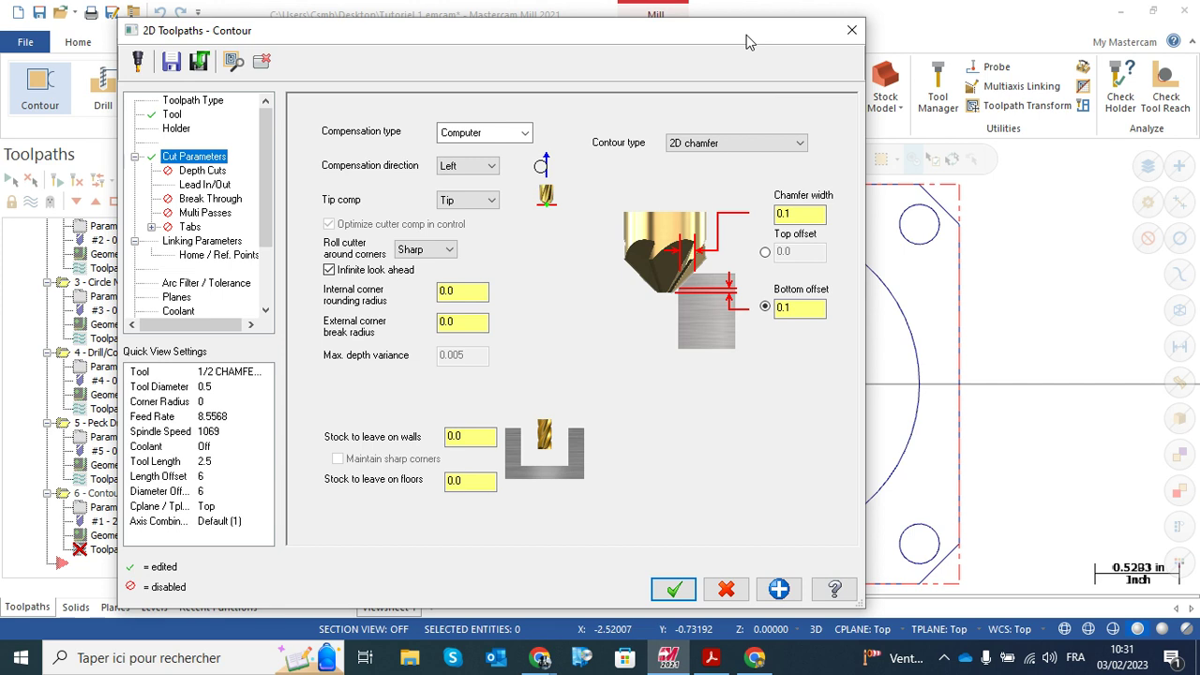
- Check the chamfer callout in the PDF drawing and set the toolpath's chamfer width to 0.025, keeping the bottom offset at 0.1
{"action": "left_click", "coordinate": [710, 657]}
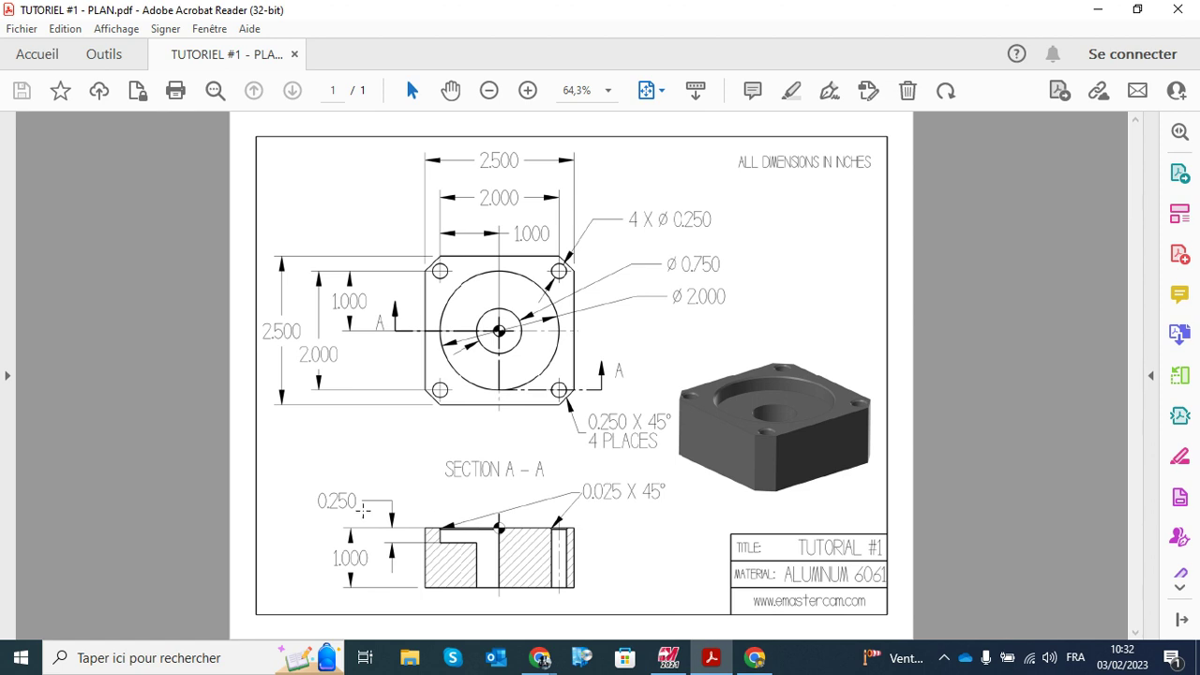
{"action": "left_click", "coordinate": [668, 657]}
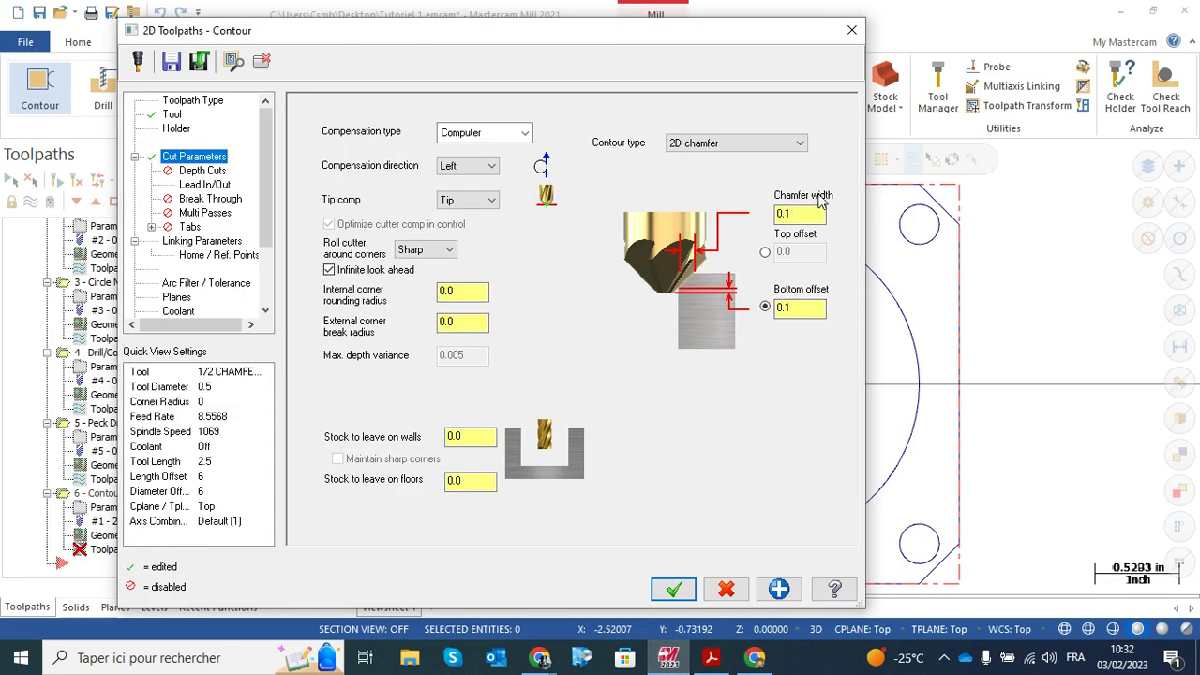
{"action": "left_click_drag", "start_coordinate": [805, 213], "coordinate": [777, 214]}
{"action": "type", "text": "0."}
{"action": "double_click", "coordinate": [792, 217]}
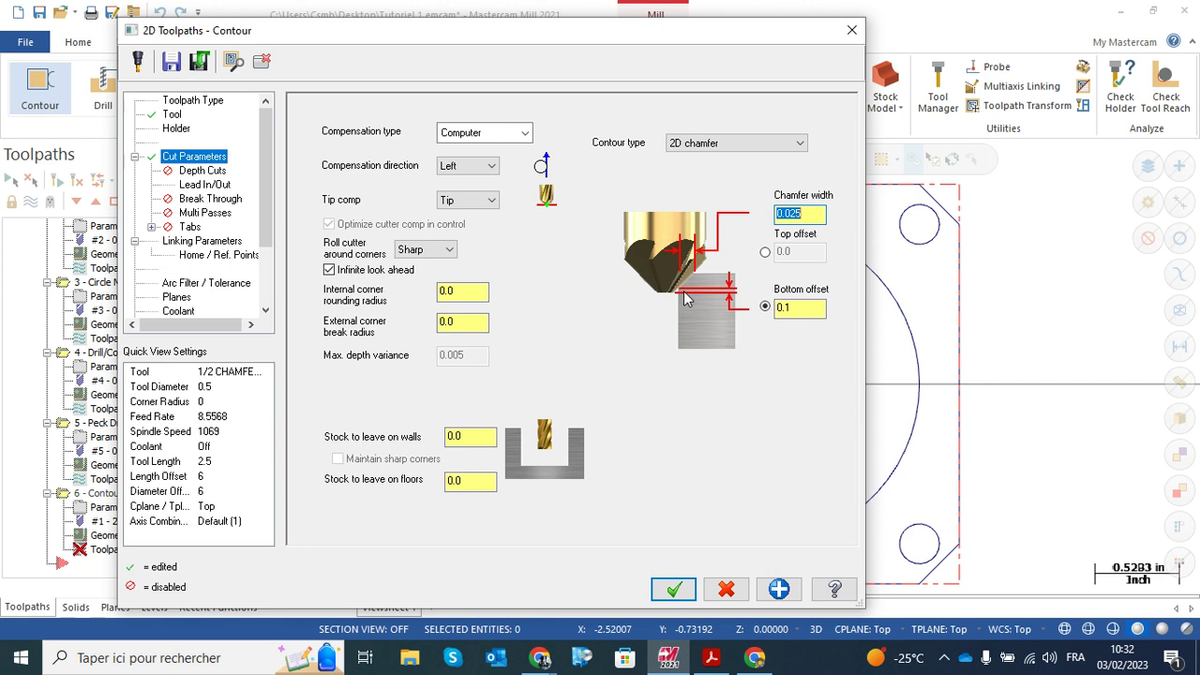
{"action": "left_click", "coordinate": [795, 312]}
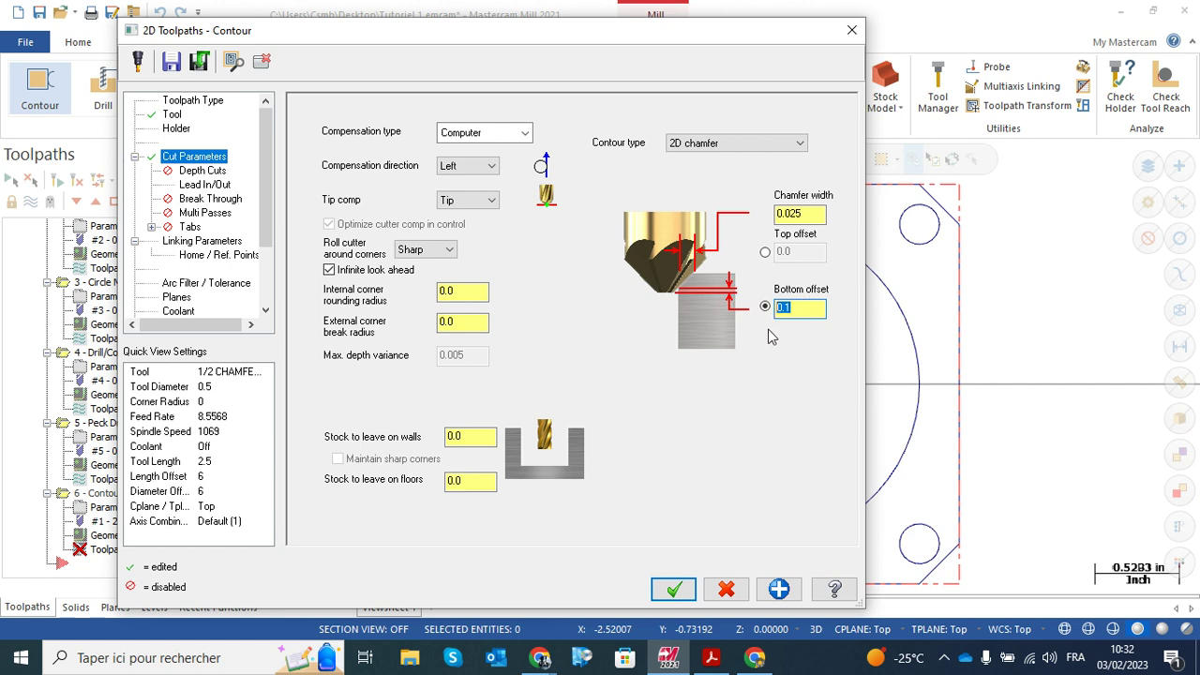
- Set the cutter compensation type to Wear, keeping the tip compensation at Tip
{"action": "left_click", "coordinate": [524, 134]}
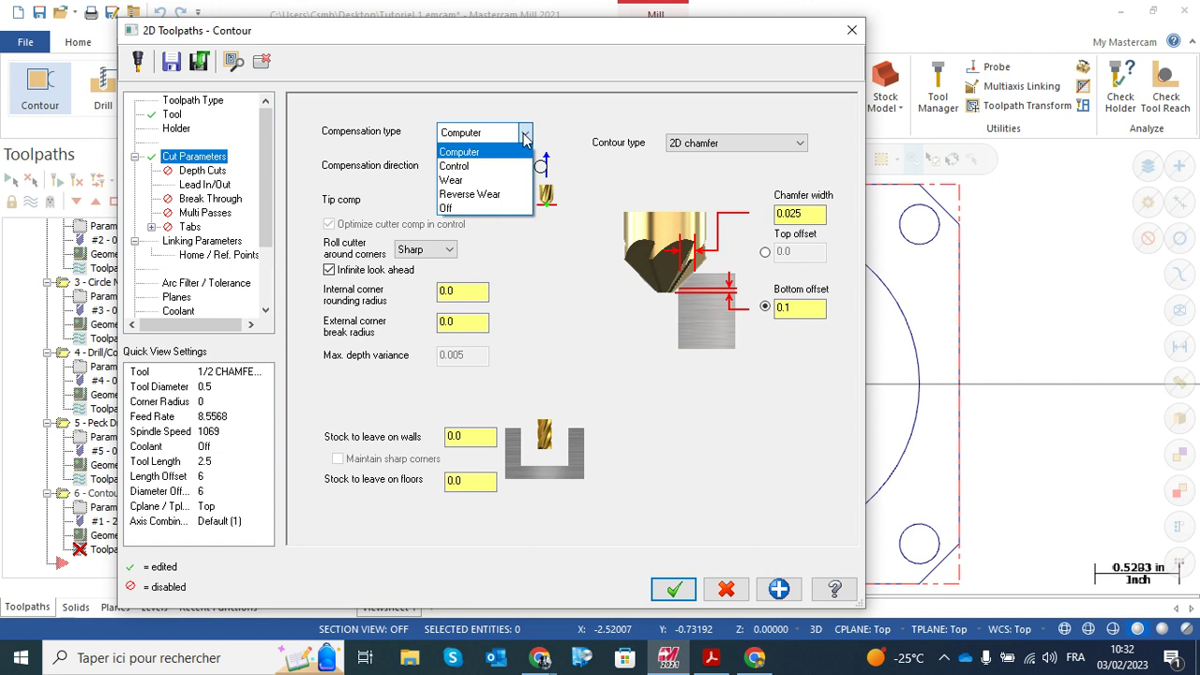
{"action": "left_click", "coordinate": [452, 180]}
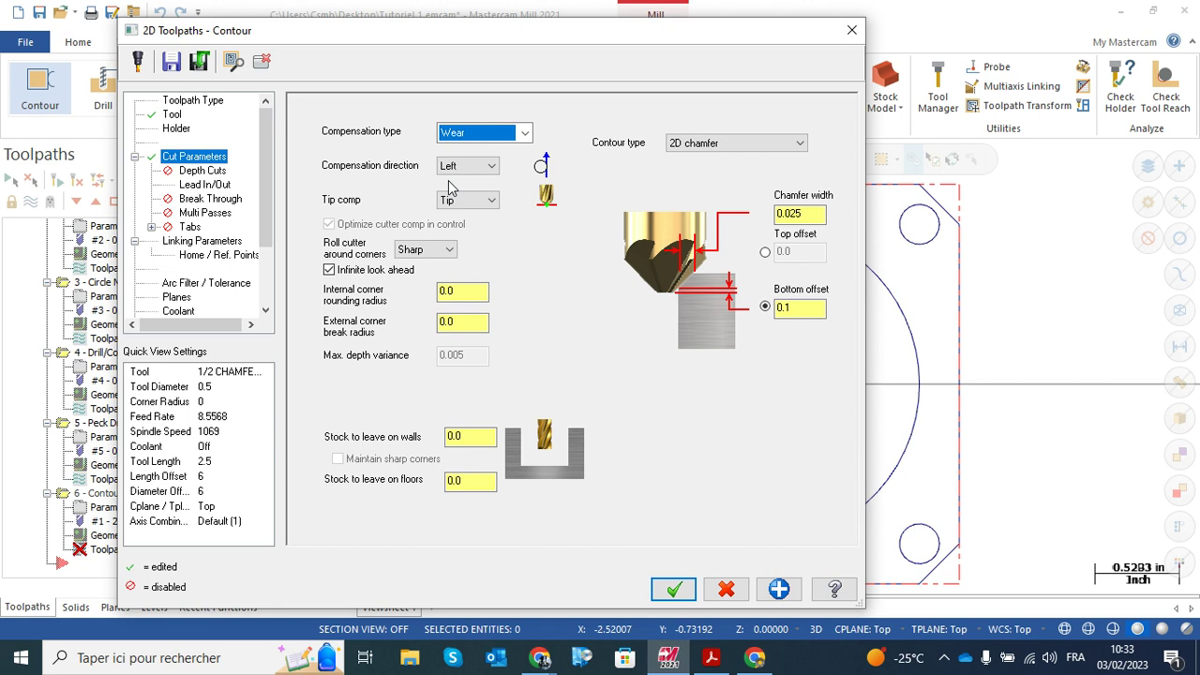
{"action": "left_click", "coordinate": [474, 200]}
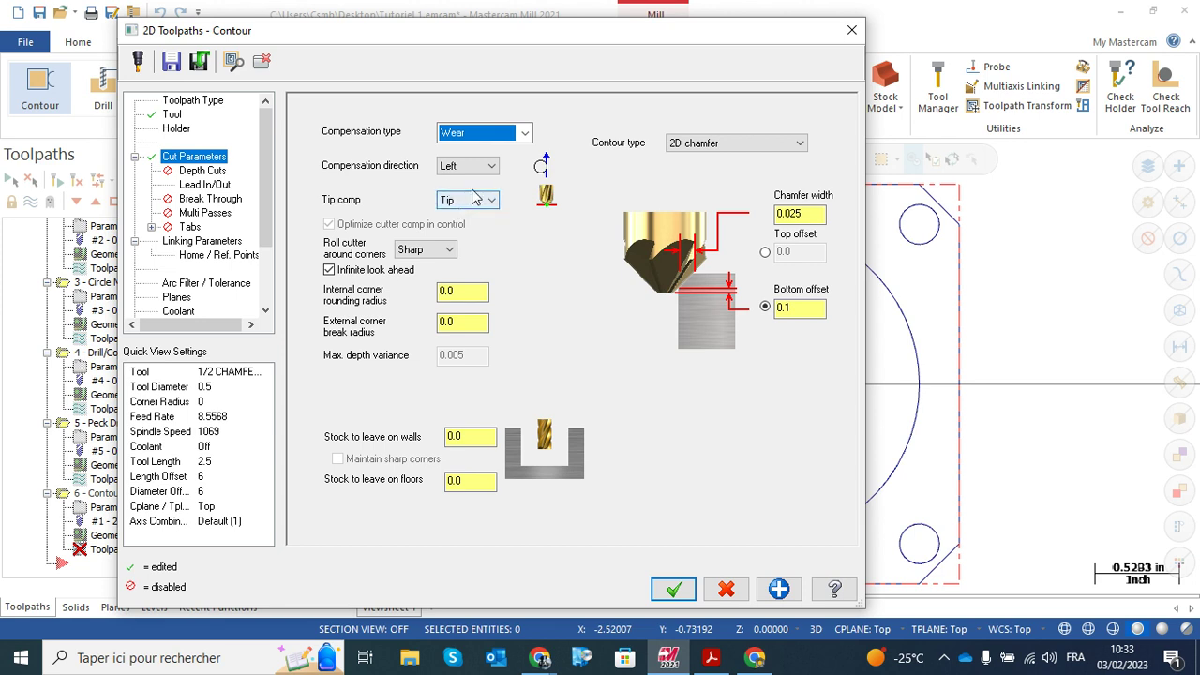
{"action": "left_click", "coordinate": [480, 200]}
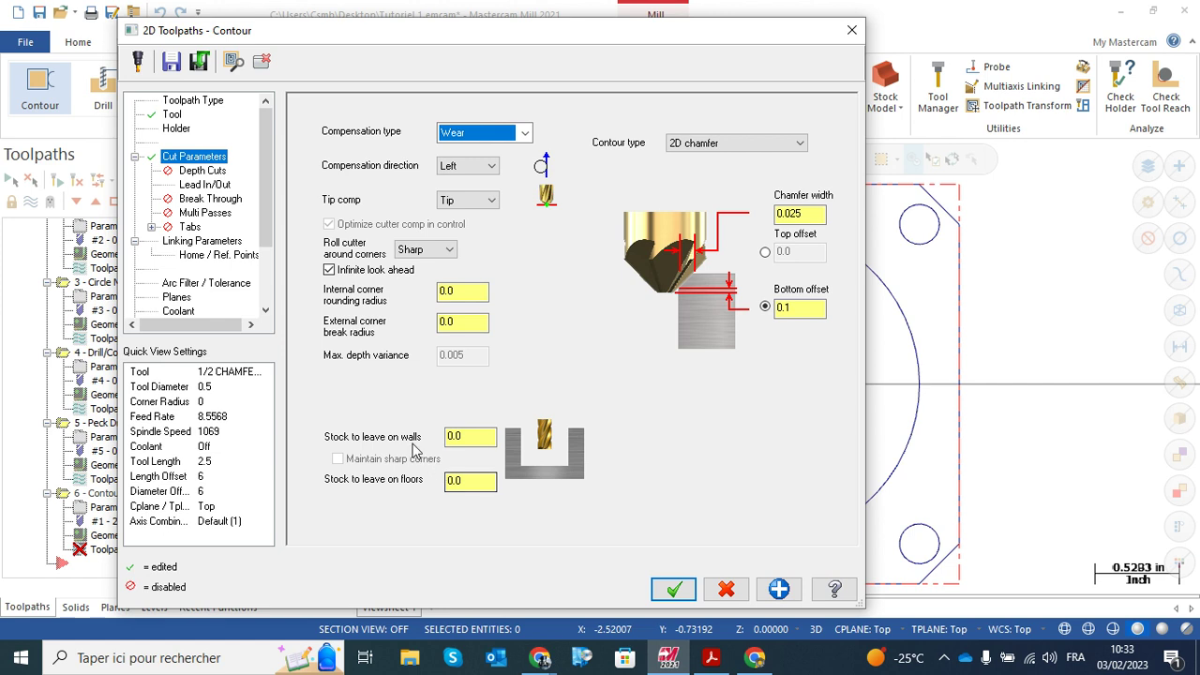
- Set the lead-in entry line length and arc radius to 50% and copy these values to the exit
{"action": "left_click", "coordinate": [204, 185]}
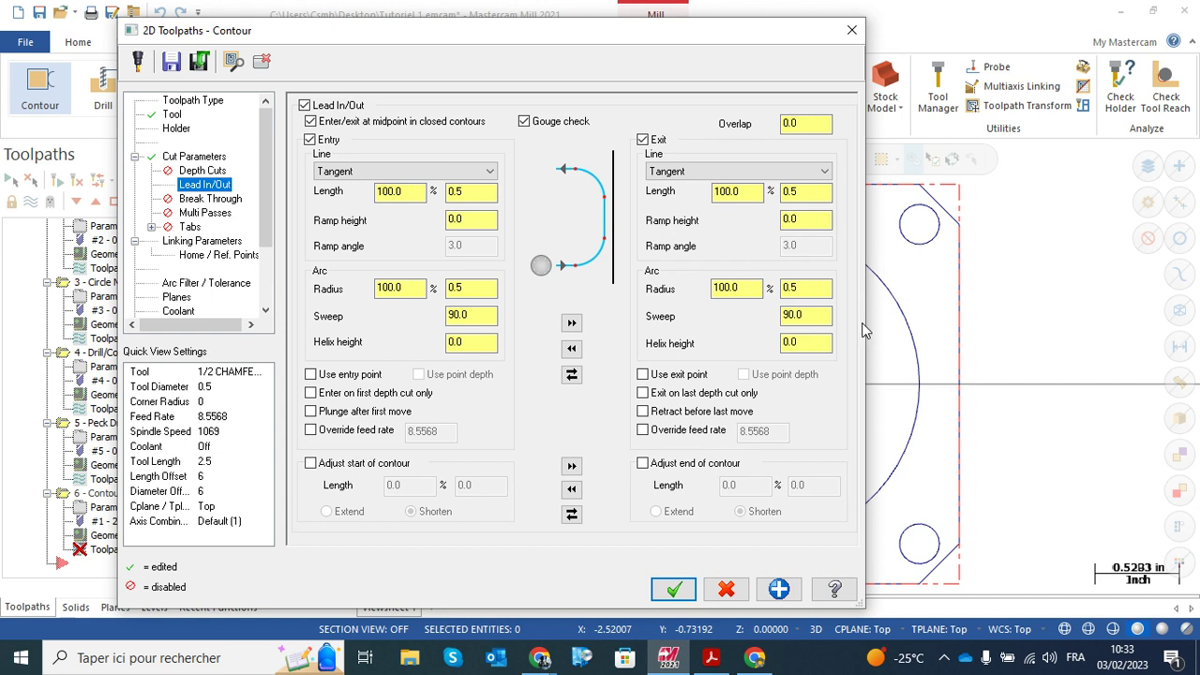
{"action": "left_click", "coordinate": [402, 191]}
{"action": "left_click", "coordinate": [422, 289]}
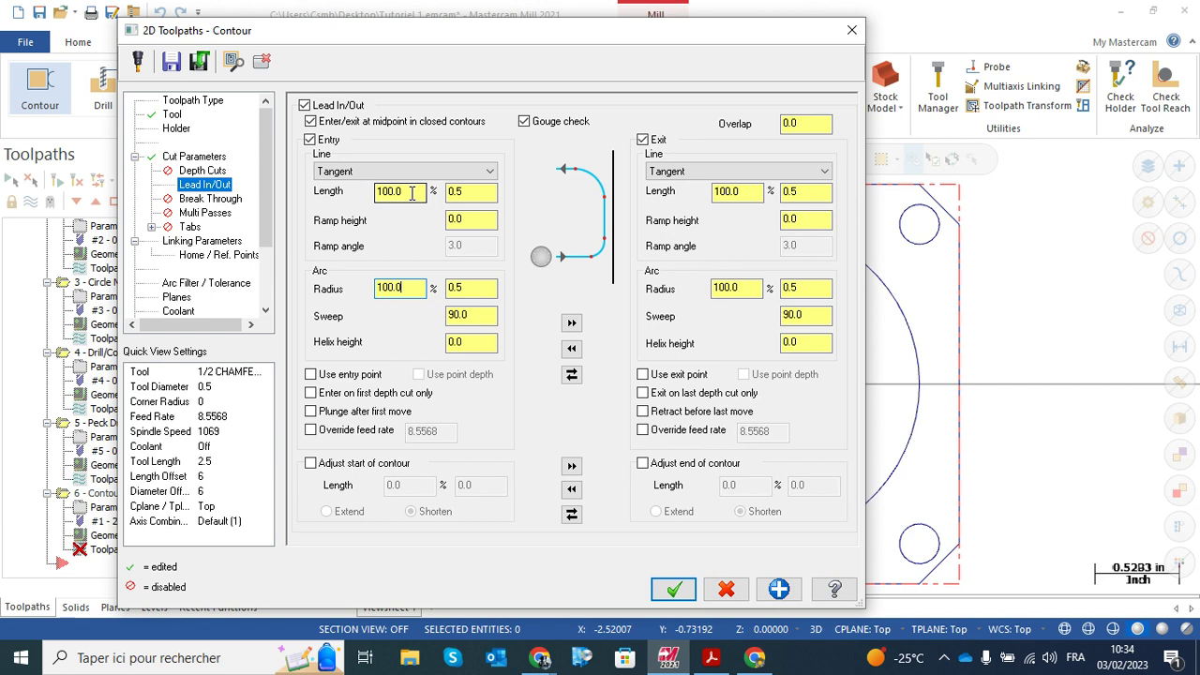
{"action": "left_click_drag", "start_coordinate": [411, 193], "coordinate": [377, 194]}
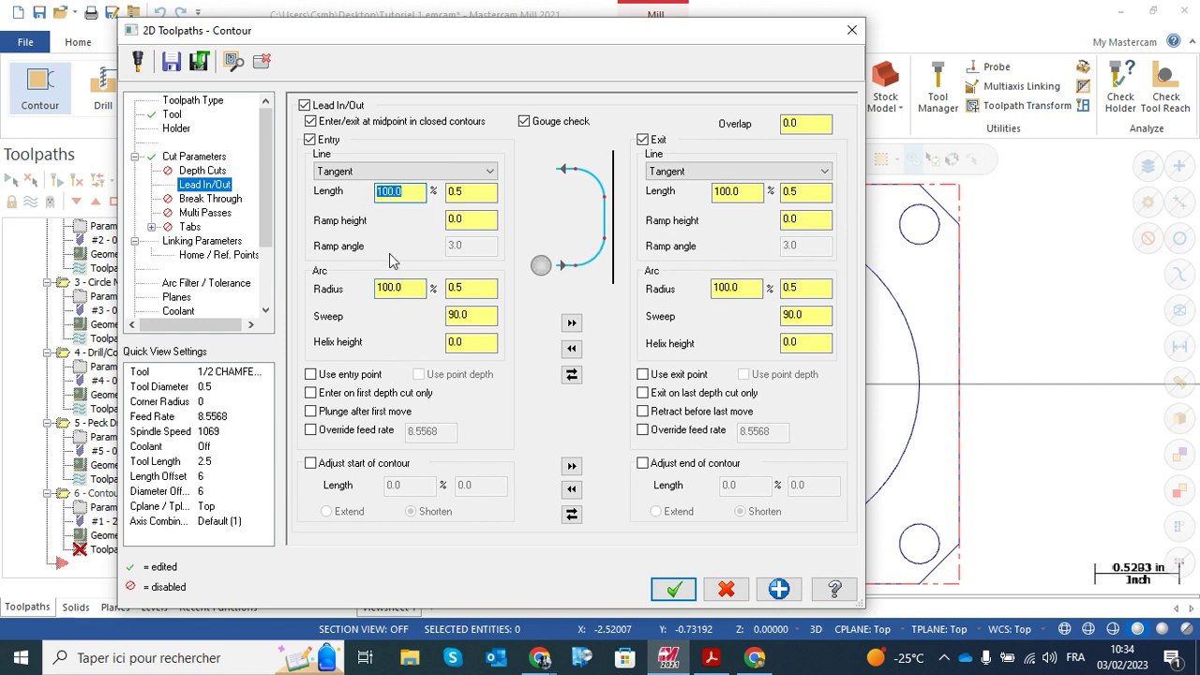
{"action": "type", "text": "50"}
{"action": "left_click_drag", "start_coordinate": [414, 288], "coordinate": [375, 298]}
{"action": "type", "text": "5"}
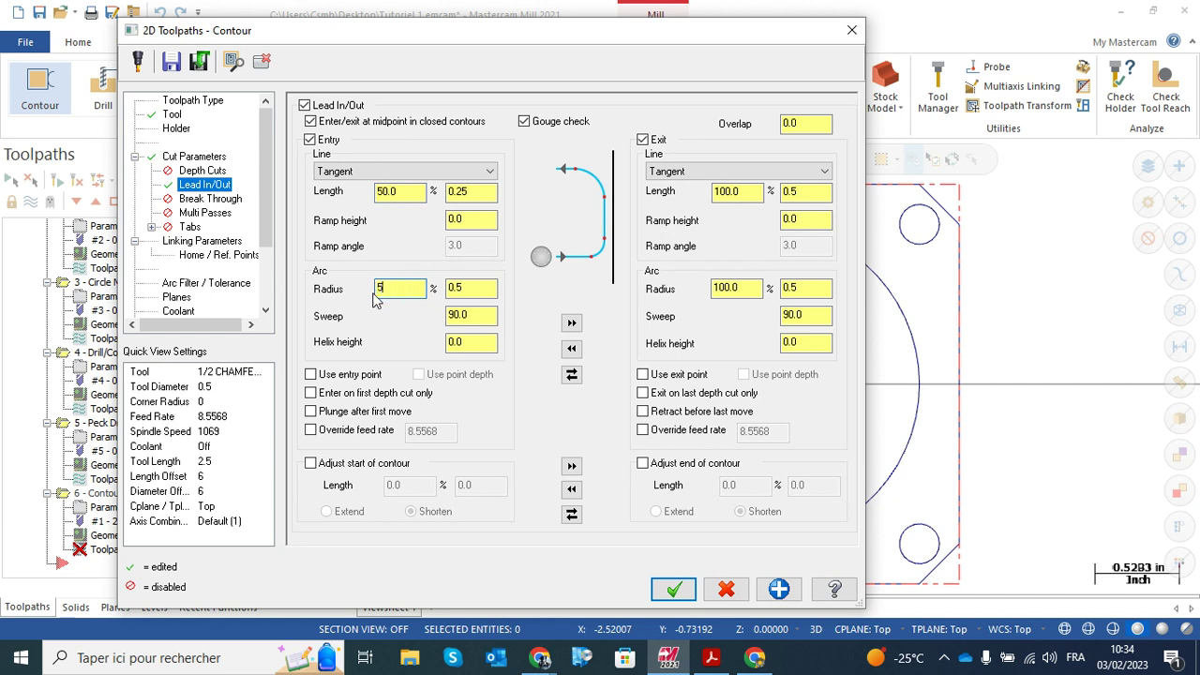
{"action": "type", "text": "0"}
{"action": "key", "text": "Return"}
{"action": "left_click", "coordinate": [572, 324]}
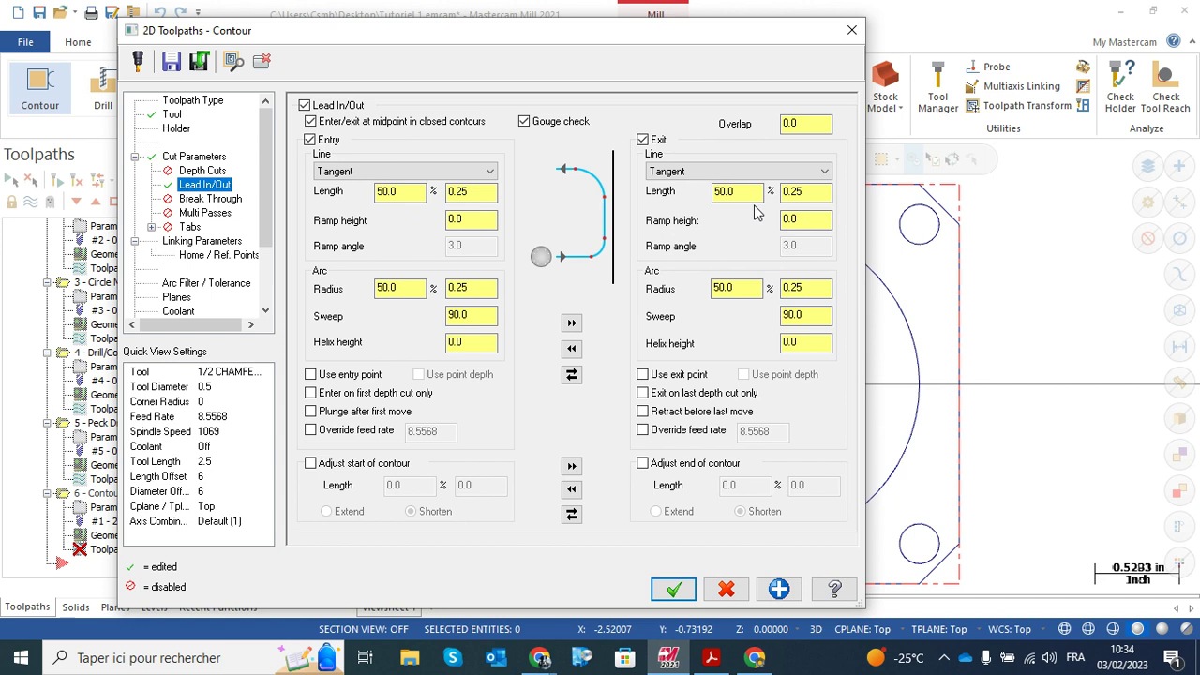
- Set the entry line length and arc radius back to 100% and copy them to the exit
{"action": "double_click", "coordinate": [398, 191]}
{"action": "type", "text": "100"}
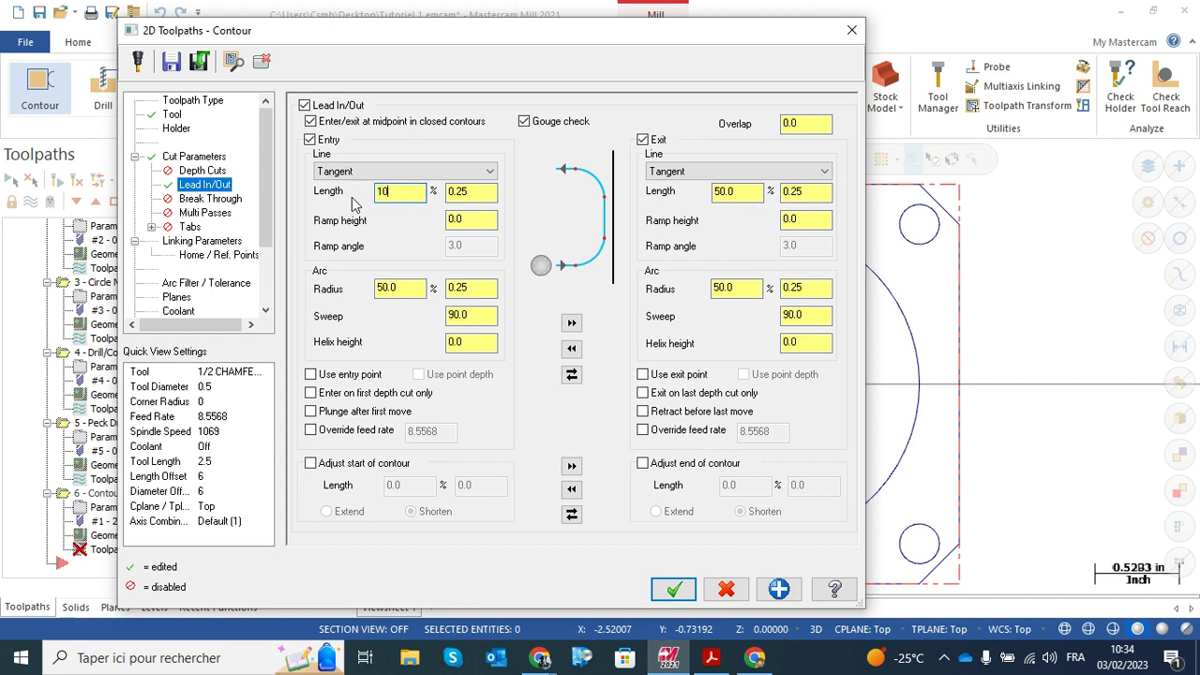
{"action": "double_click", "coordinate": [385, 288]}
{"action": "type", "text": "100"}
{"action": "left_click", "coordinate": [573, 322]}
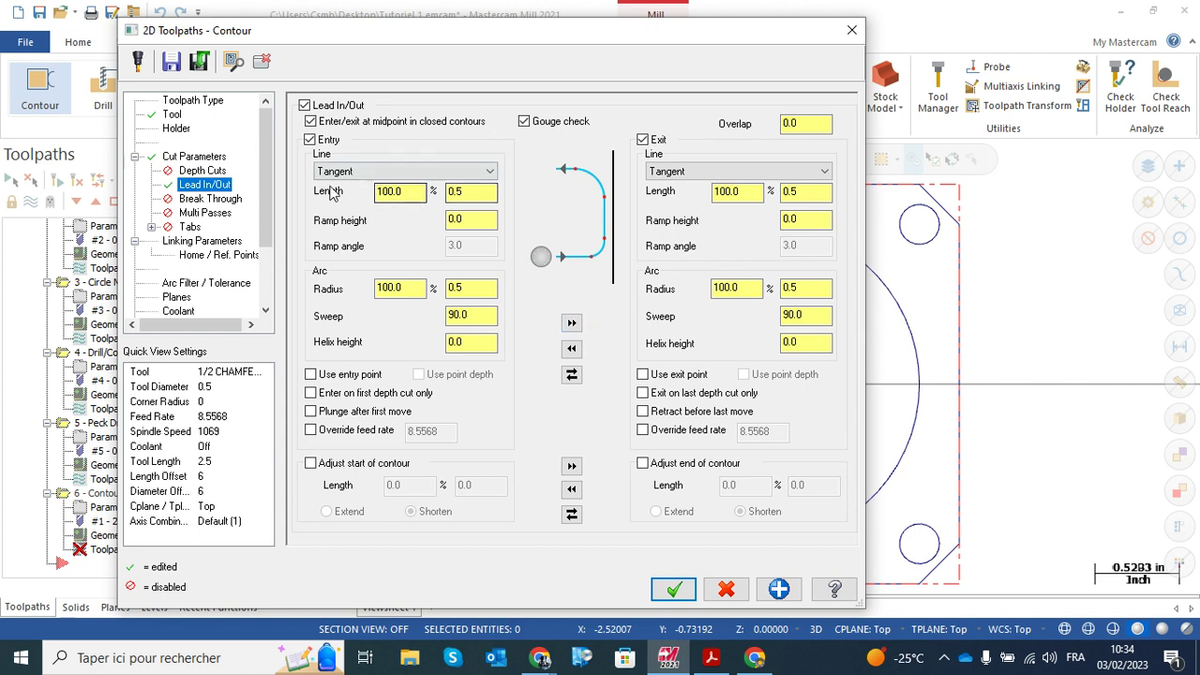
- Enable an absolute clearance of 2.0 only at the operation's start and end, and set the retract to absolute 0.1
{"action": "left_click", "coordinate": [203, 242]}
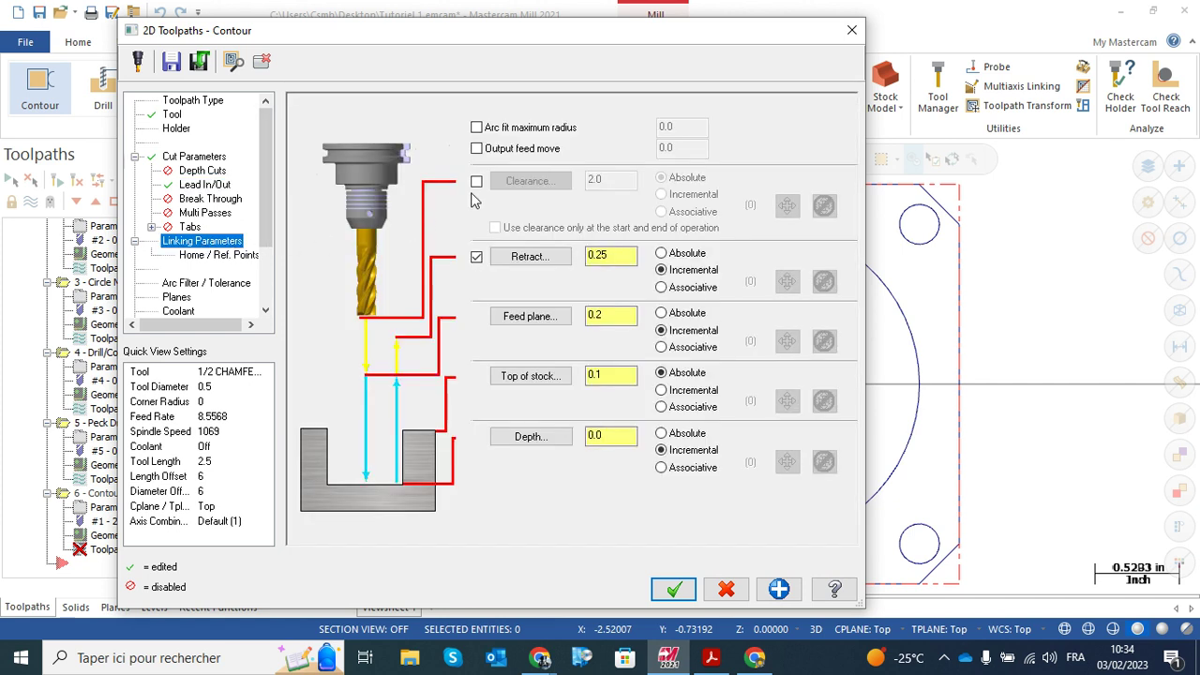
{"action": "left_click", "coordinate": [476, 182]}
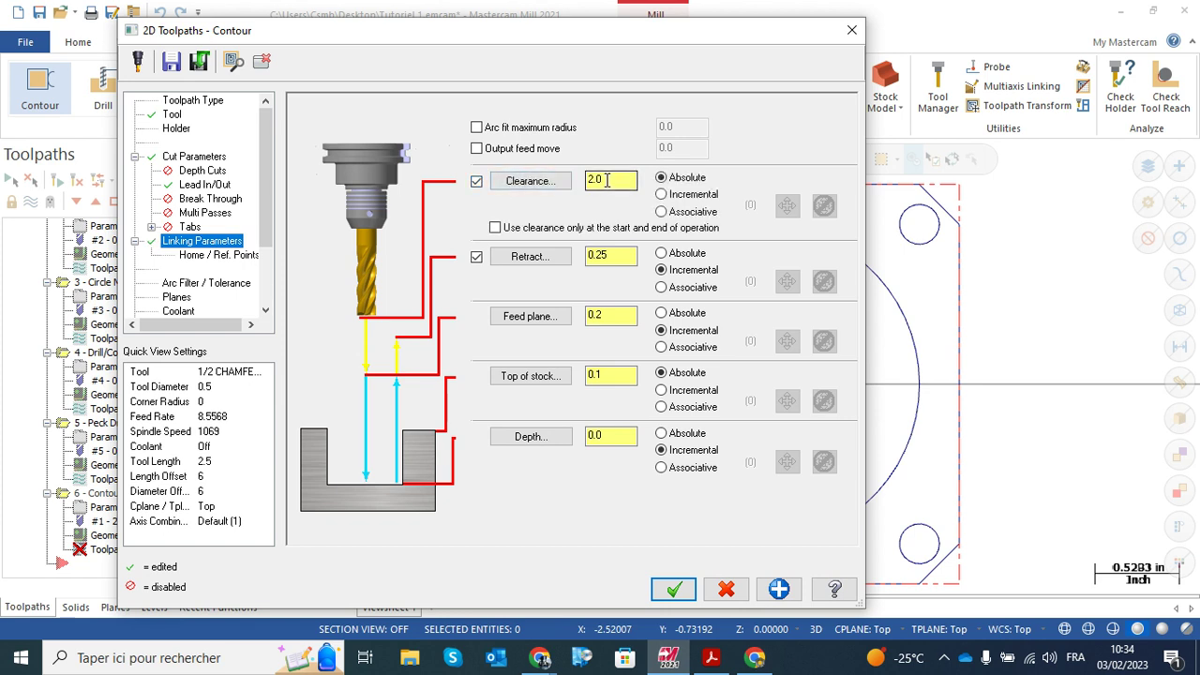
{"action": "left_click", "coordinate": [496, 227]}
{"action": "left_click", "coordinate": [660, 253]}
{"action": "double_click", "coordinate": [600, 256]}
{"action": "type", "text": "0"}
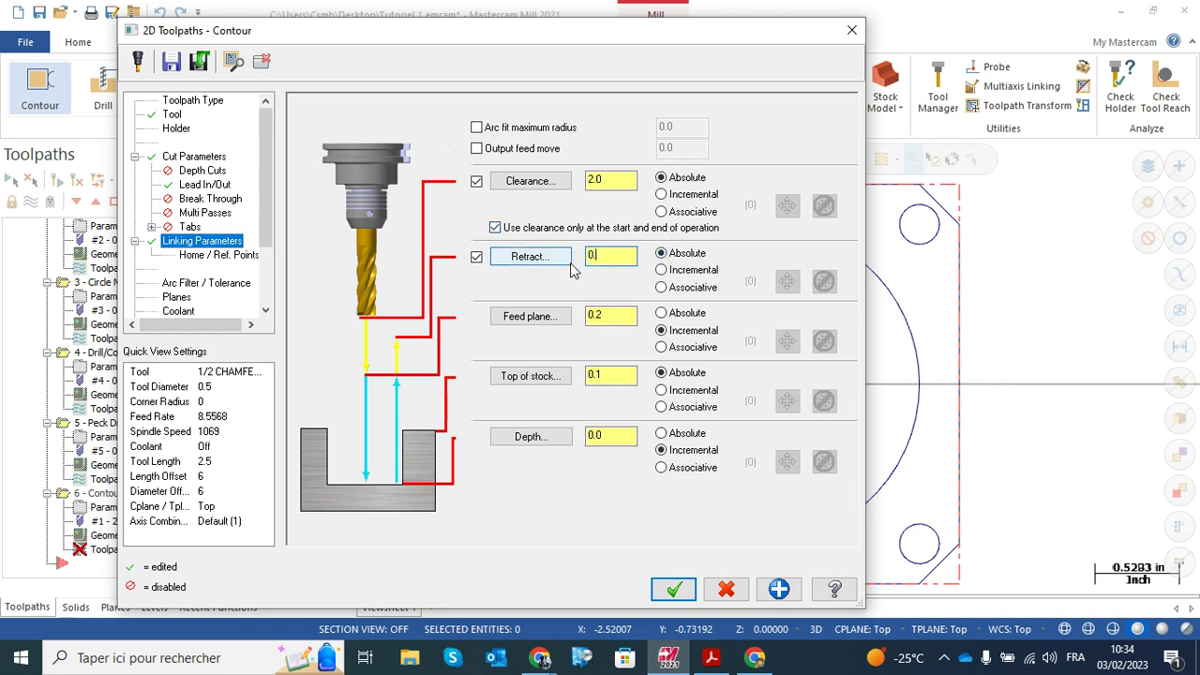
{"action": "type", "text": ".1"}
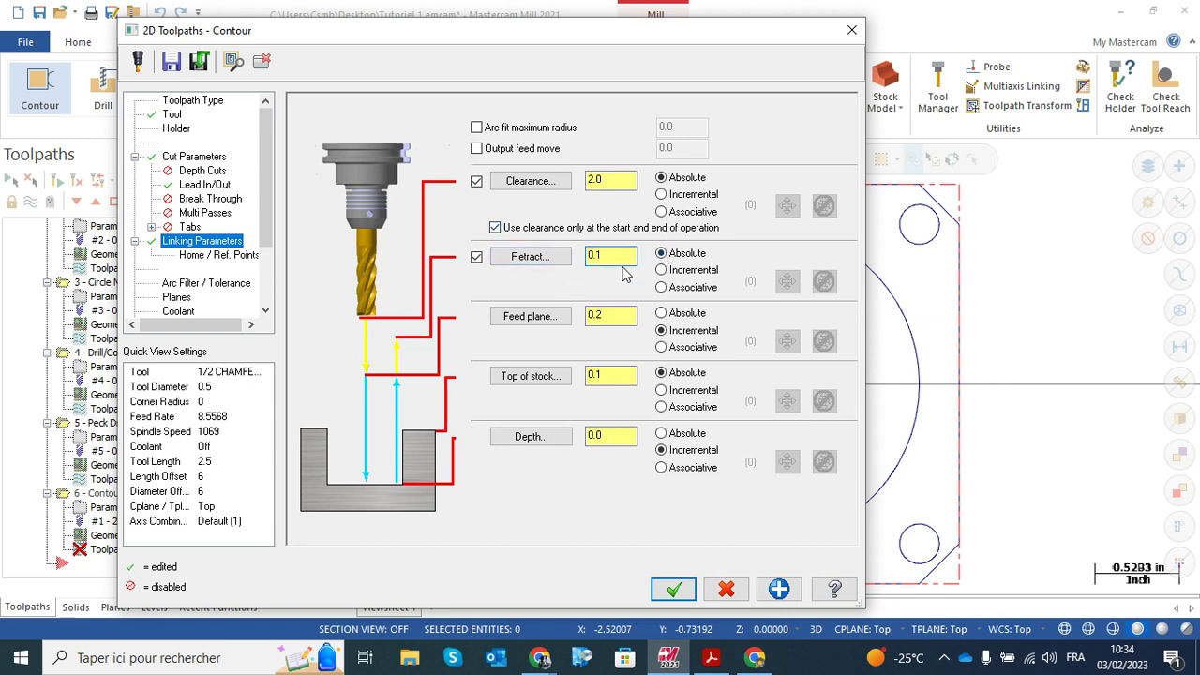
- Set the feed plane to absolute 0.1 and both the top of stock and the depth to absolute 0.0, then review the cut parameters
{"action": "double_click", "coordinate": [618, 315]}
{"action": "type", "text": "0"}
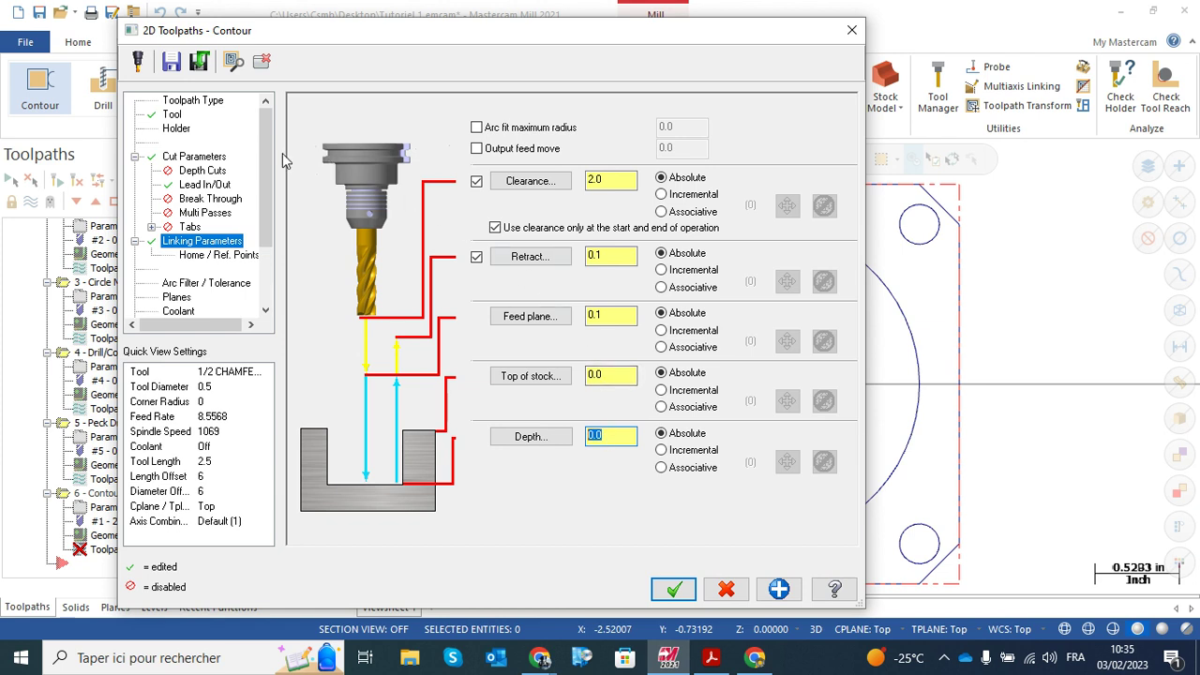
{"action": "left_click", "coordinate": [207, 158]}
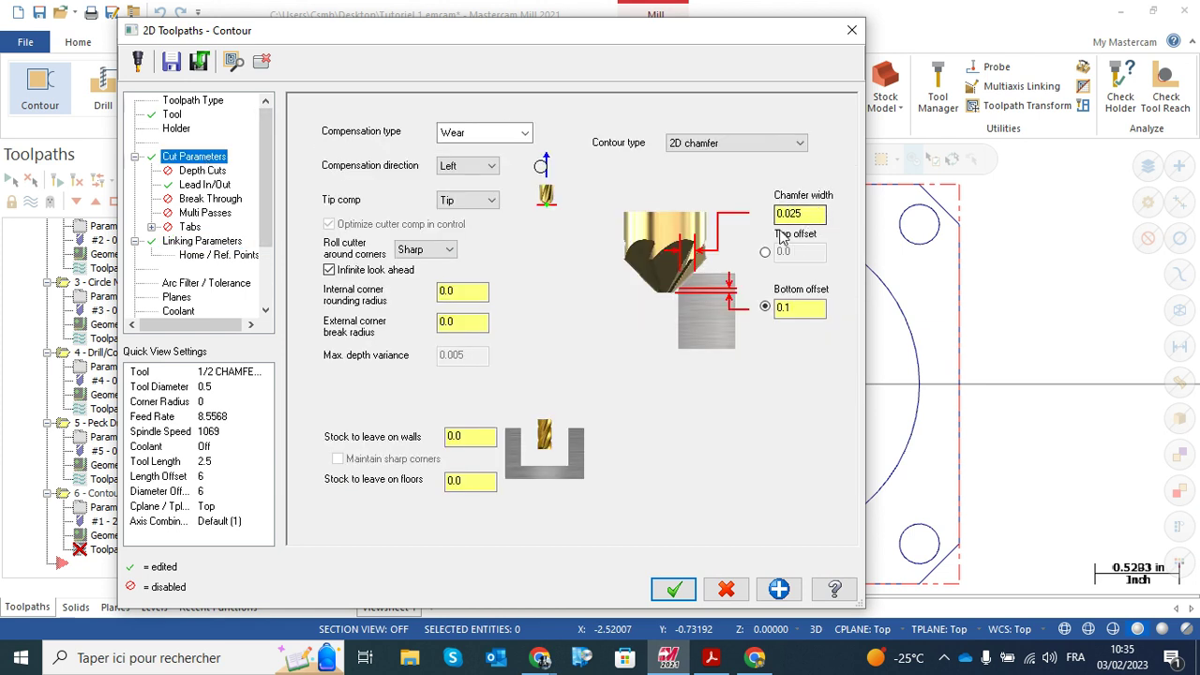
{"action": "left_click", "coordinate": [212, 242]}
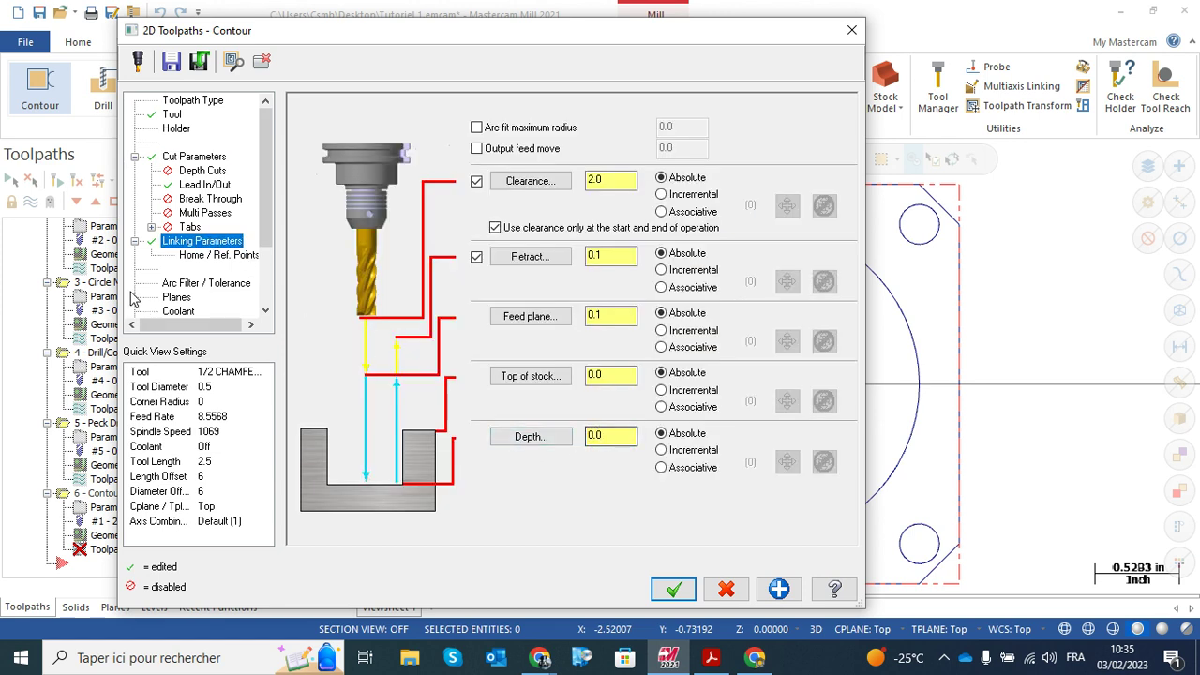
- Turn flood coolant on and accept the 2D chamfer contour toolpath
{"action": "left_click", "coordinate": [173, 312]}
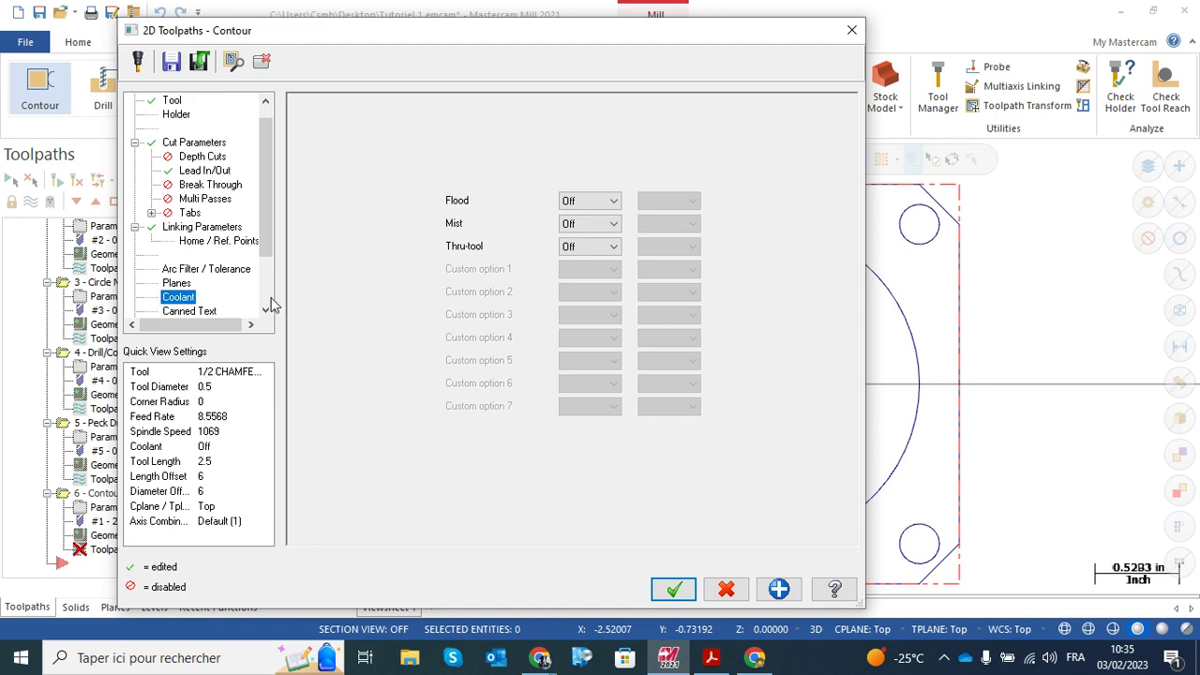
{"action": "left_click", "coordinate": [610, 202]}
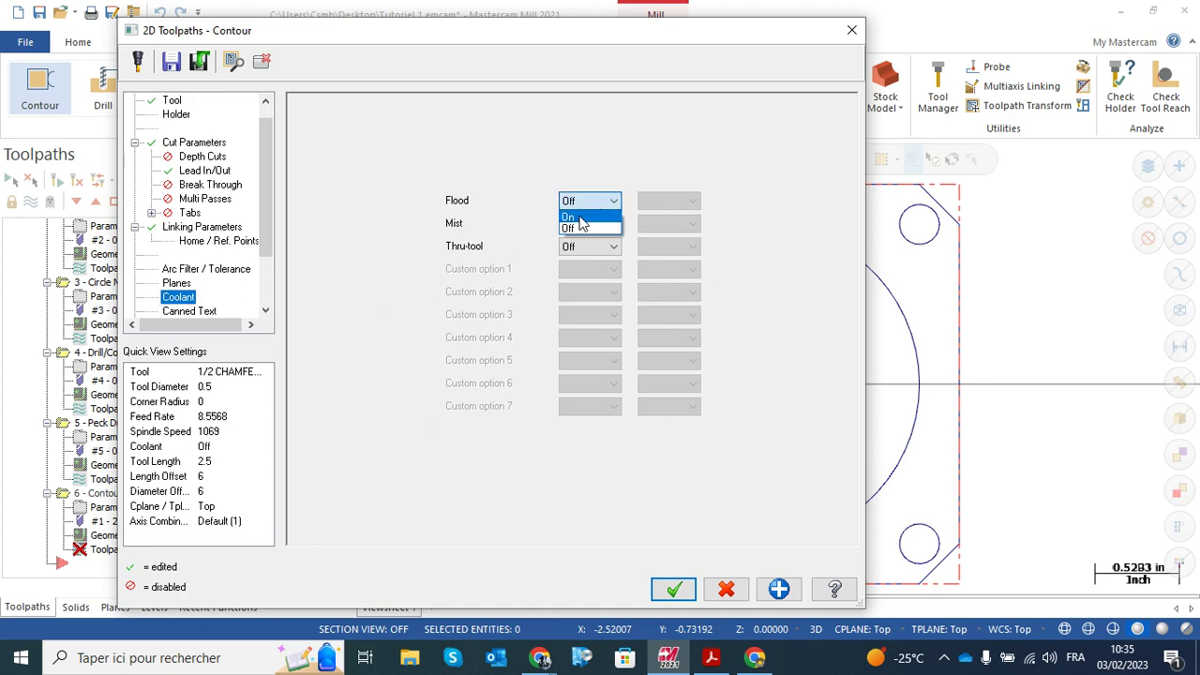
{"action": "left_click", "coordinate": [581, 223]}
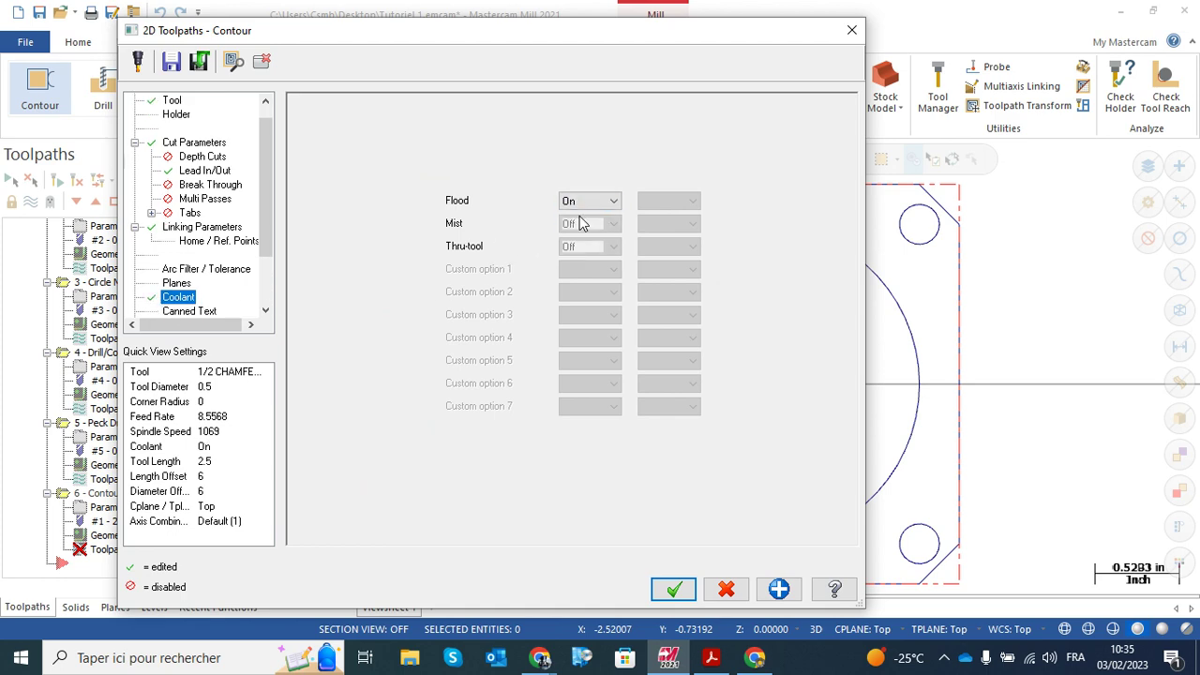
{"action": "left_click", "coordinate": [673, 588]}
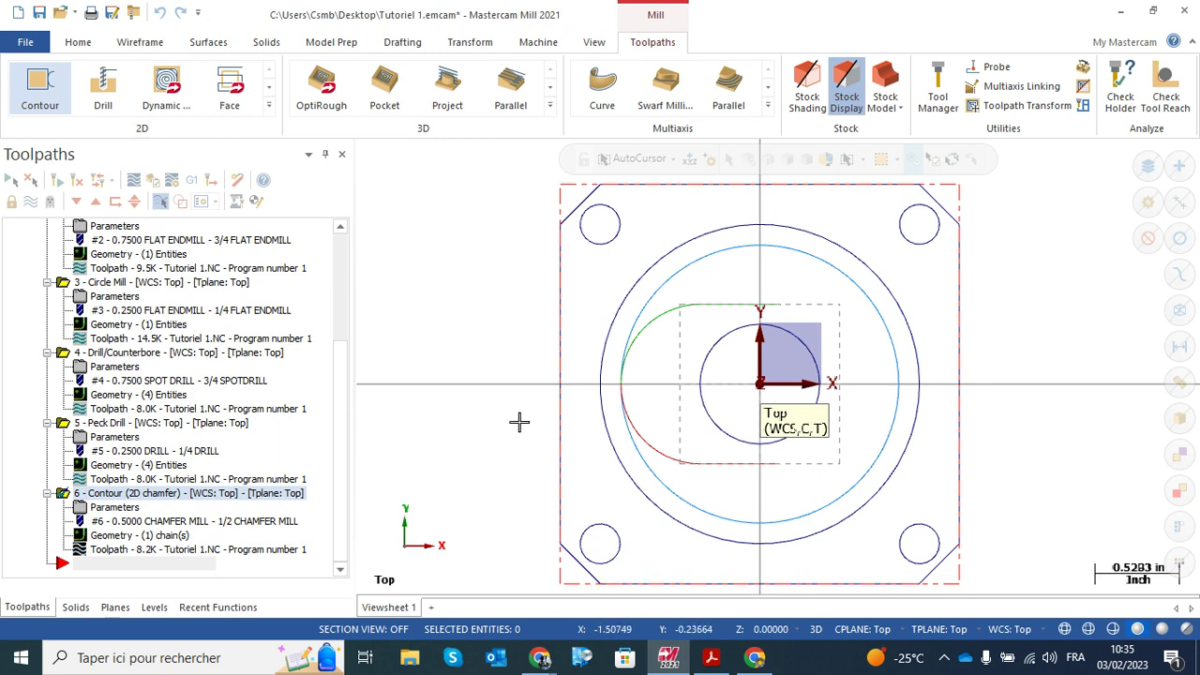
- Backplot the 2D chamfer toolpath in a tilted view, adjusting the playback speed to follow the chamfer mill's motion
{"action": "middle_click_drag", "start_coordinate": [527, 413], "coordinate": [625, 372]}
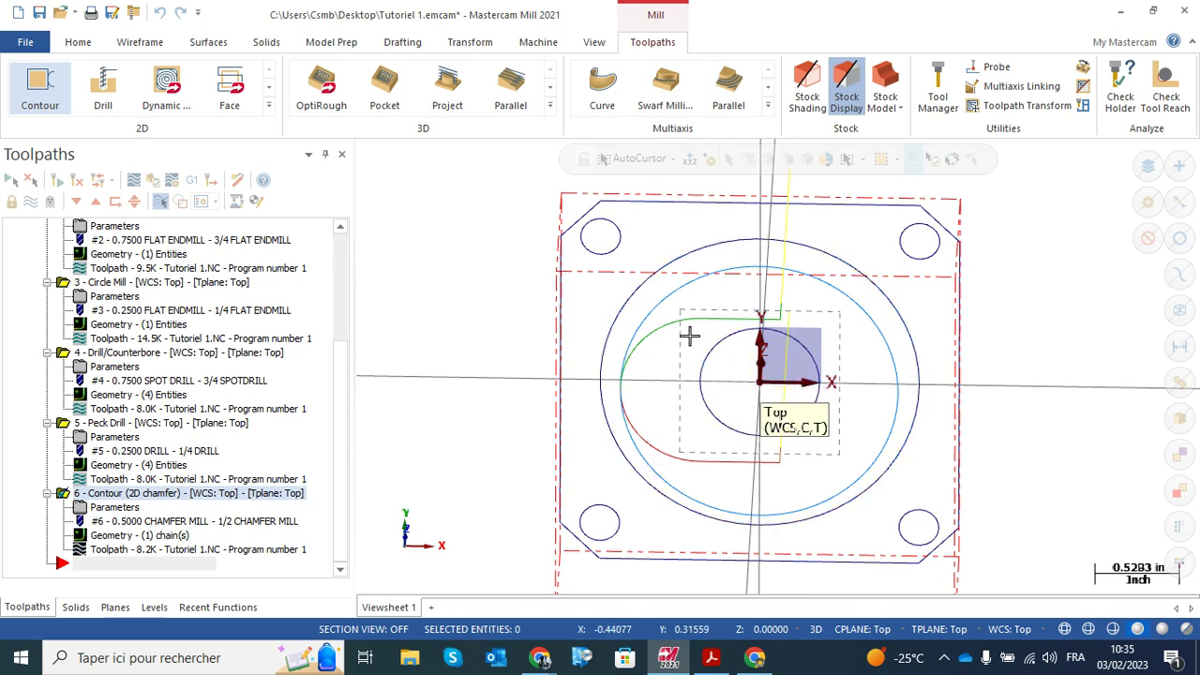
{"action": "middle_click_drag", "start_coordinate": [763, 334], "coordinate": [644, 327]}
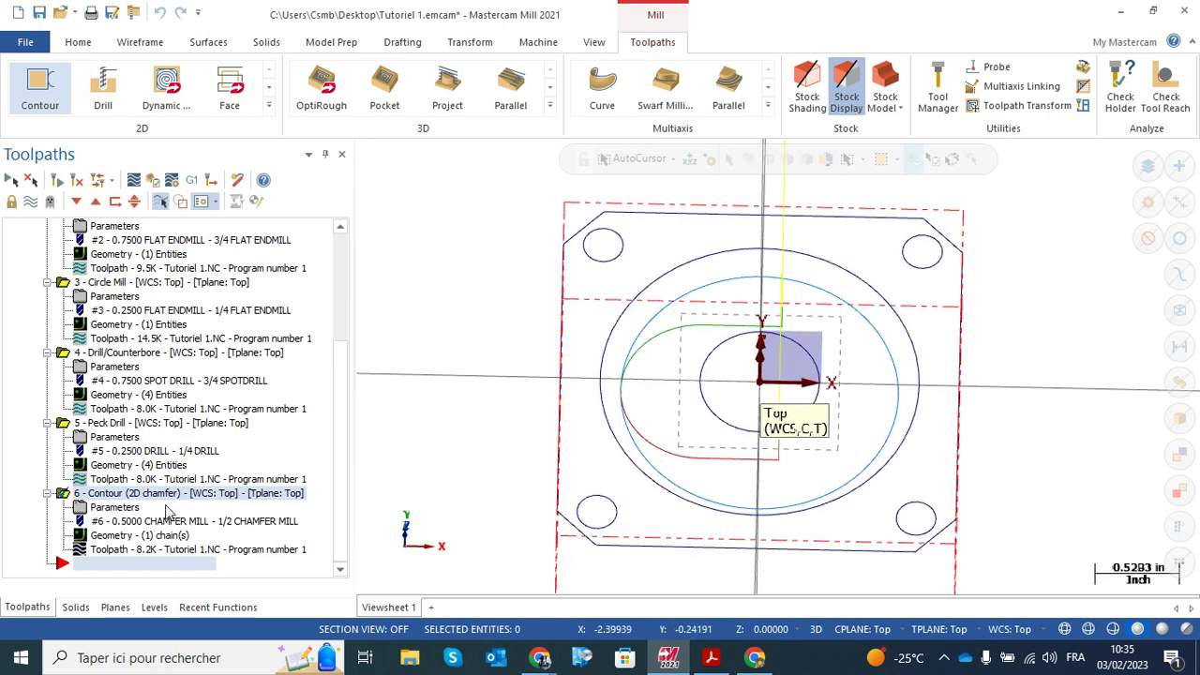
{"action": "left_click", "coordinate": [134, 179]}
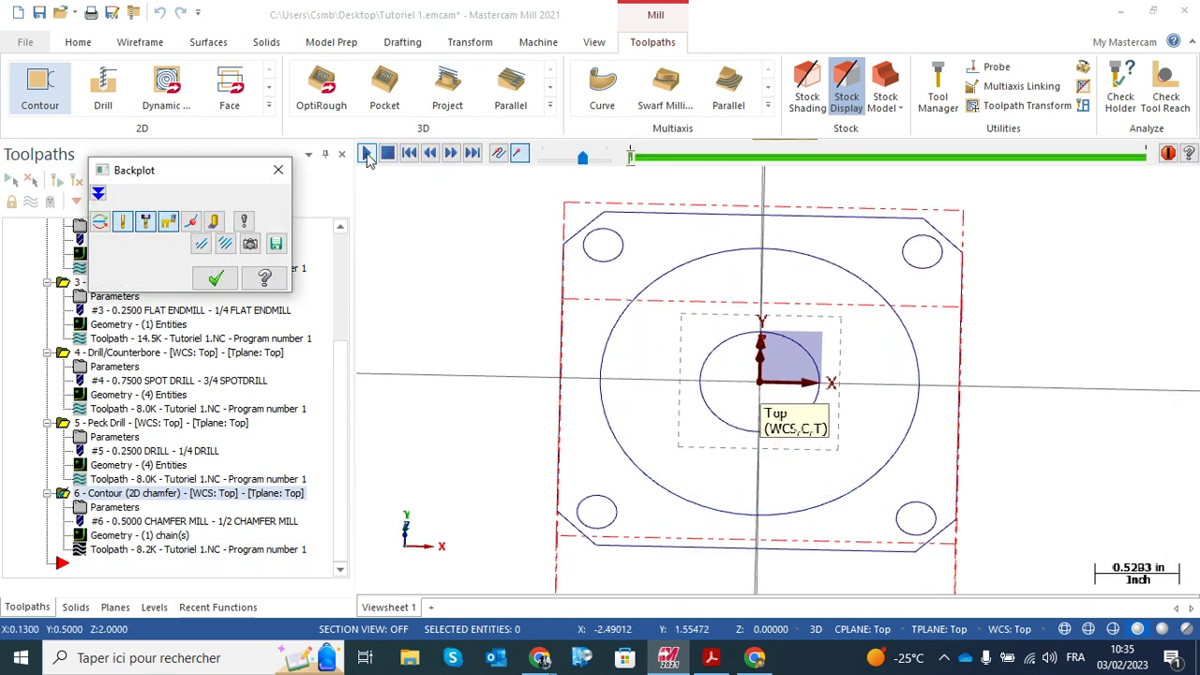
{"action": "left_click", "coordinate": [366, 155]}
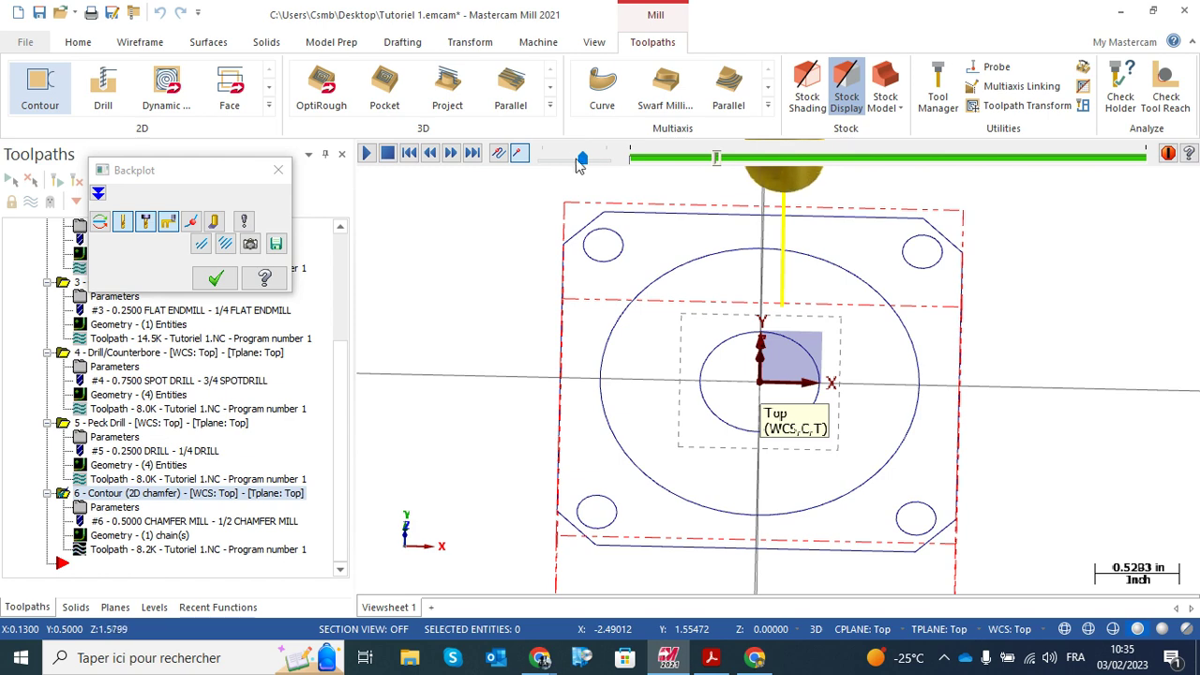
{"action": "middle_click_drag", "start_coordinate": [624, 332], "coordinate": [563, 155]}
{"action": "mouse_move", "coordinate": [563, 155]}
{"action": "left_mouse_down"}
{"action": "mouse_move", "coordinate": [583, 171]}
{"action": "mouse_move", "coordinate": [562, 170]}
{"action": "left_mouse_up"}
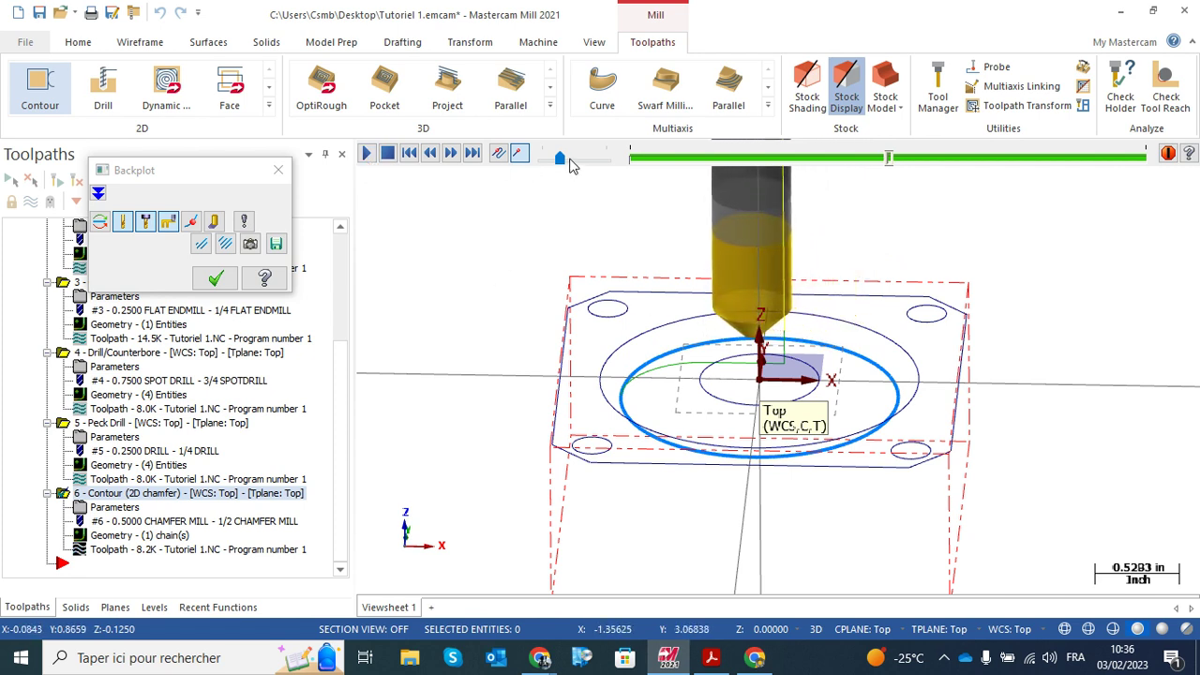
{"action": "left_click_drag", "start_coordinate": [560, 158], "coordinate": [600, 167]}
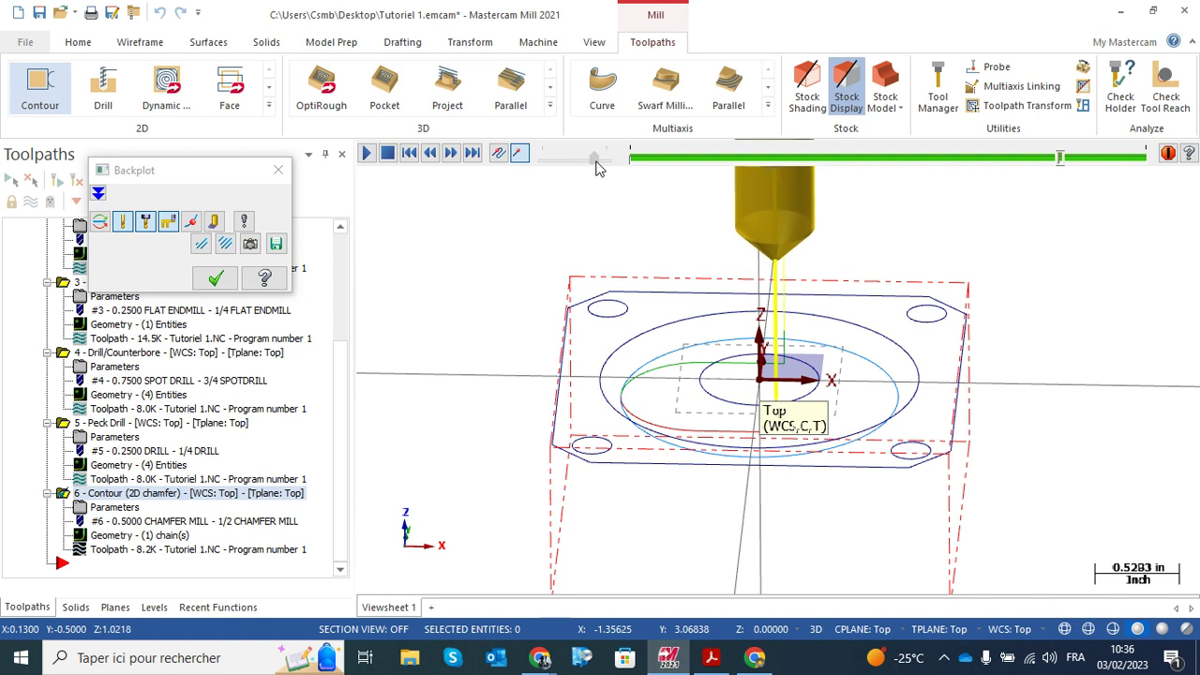
- Replay the backplot slowly, examine the chamfer mill's tip against the pocket edge up close from the front, and close the backplot
{"action": "left_click", "coordinate": [410, 156]}
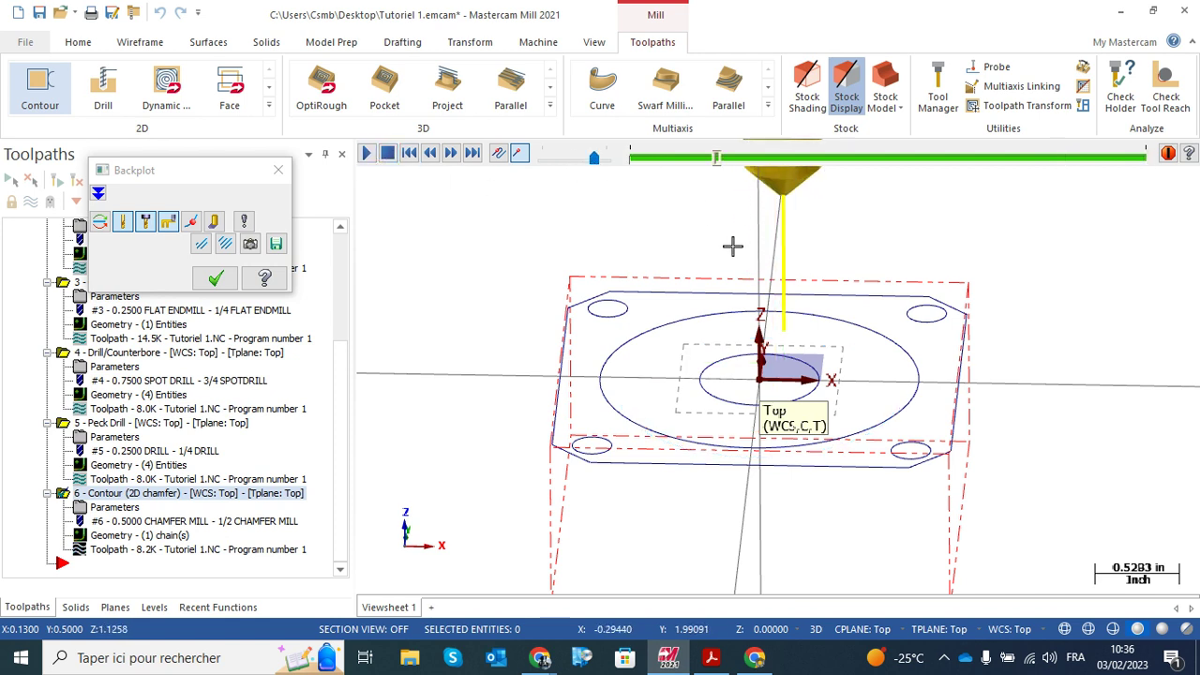
{"action": "left_click_drag", "start_coordinate": [594, 159], "coordinate": [522, 165]}
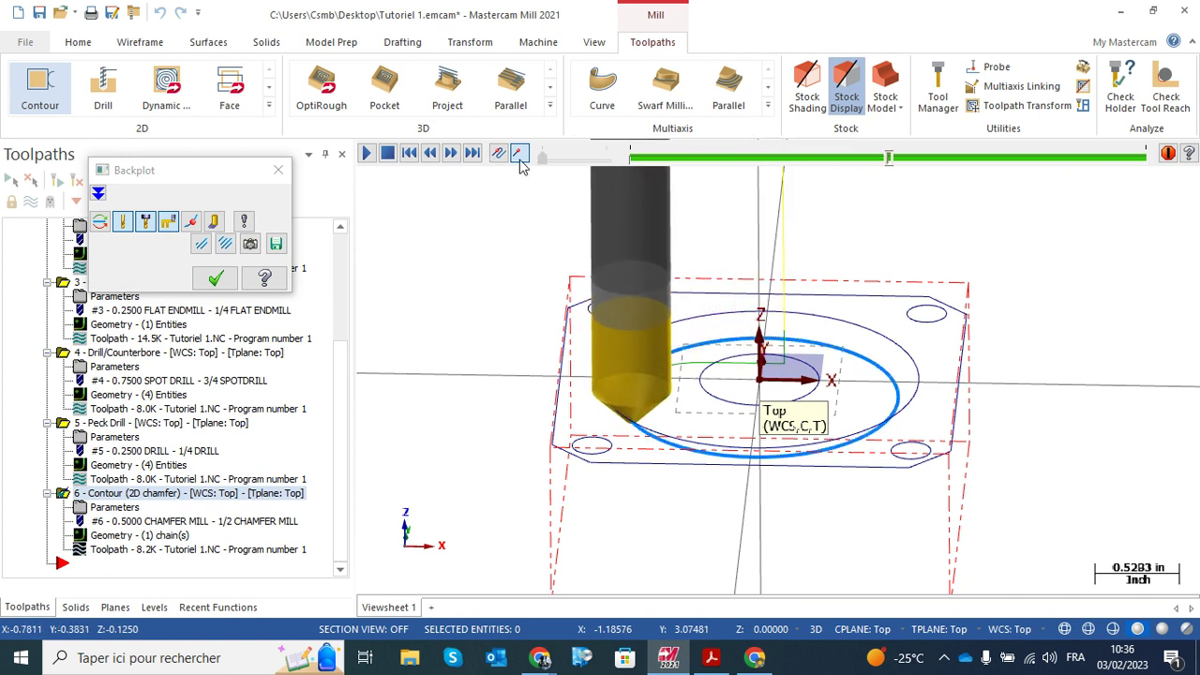
{"action": "right_click", "coordinate": [520, 370]}
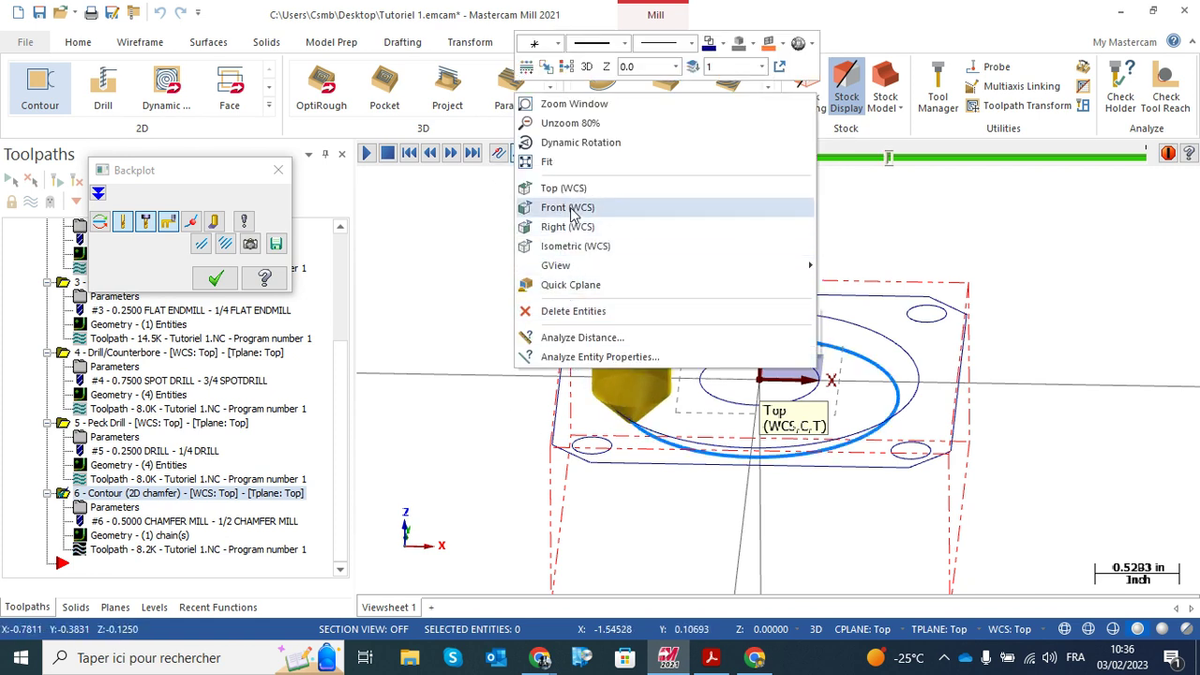
{"action": "left_click", "coordinate": [563, 205]}
{"action": "middle_click_drag", "start_coordinate": [607, 399], "coordinate": [624, 316]}
{"action": "scroll", "coordinate": [624, 316], "scroll_direction": "up", "scroll_amount": 6}
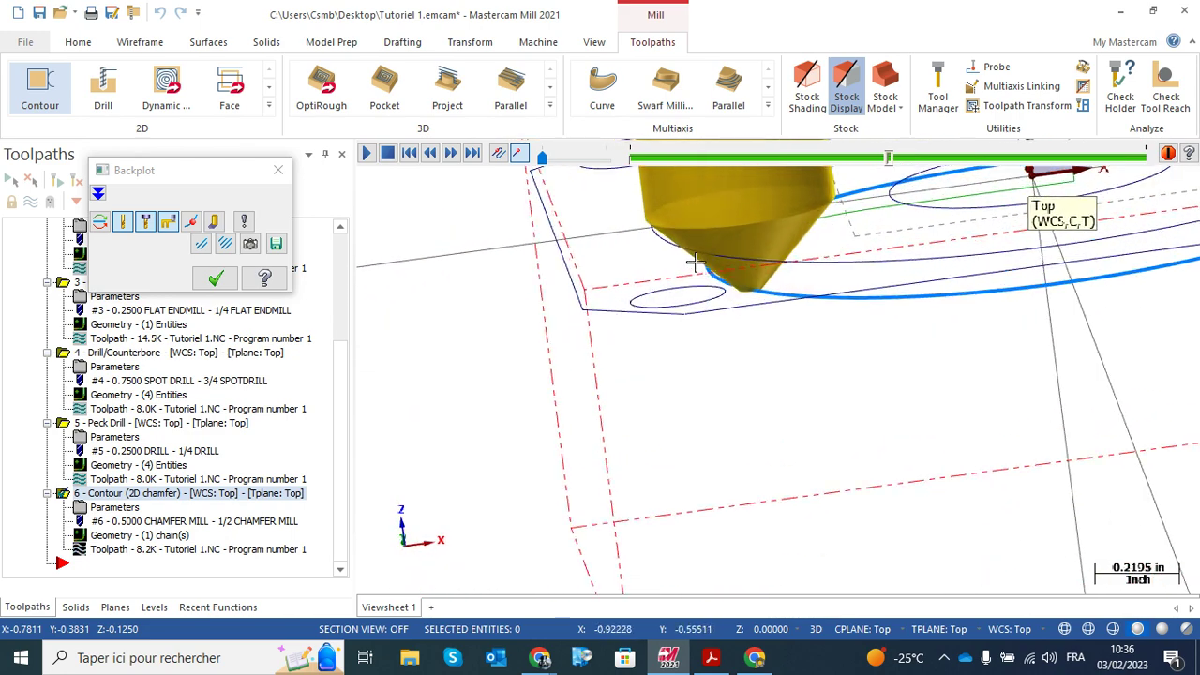
{"action": "middle_click_drag", "start_coordinate": [767, 251], "coordinate": [549, 267]}
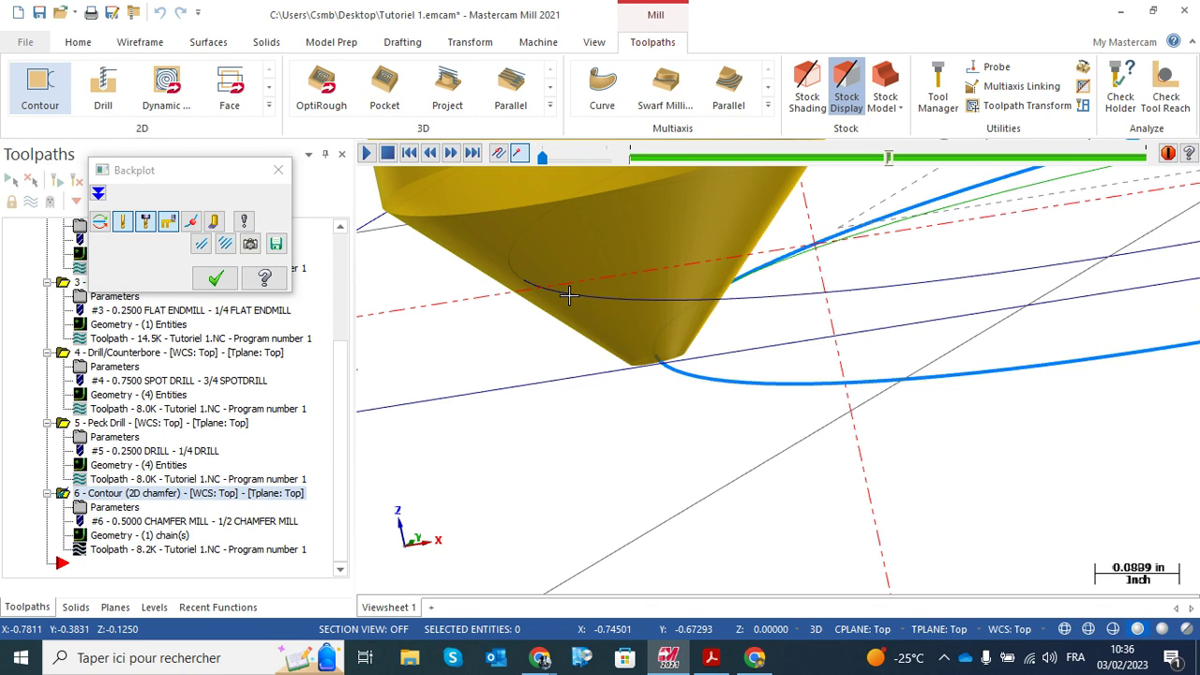
{"action": "scroll", "coordinate": [525, 314], "scroll_direction": "down", "scroll_amount": 9}
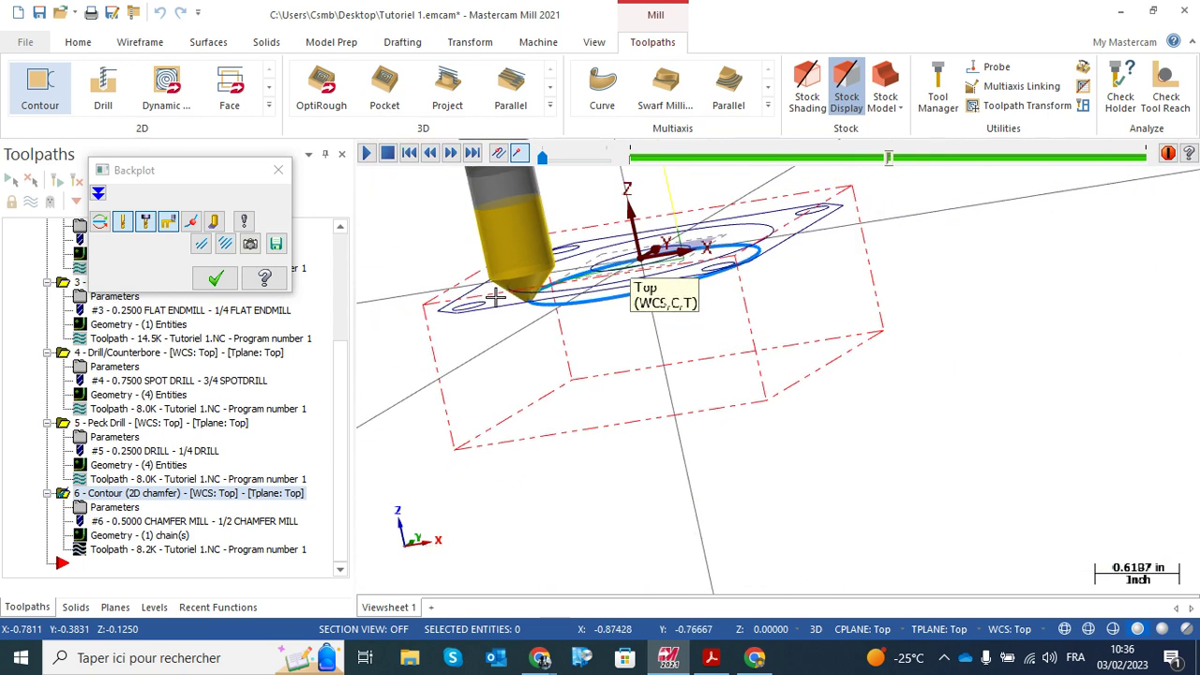
{"action": "left_click", "coordinate": [215, 279]}
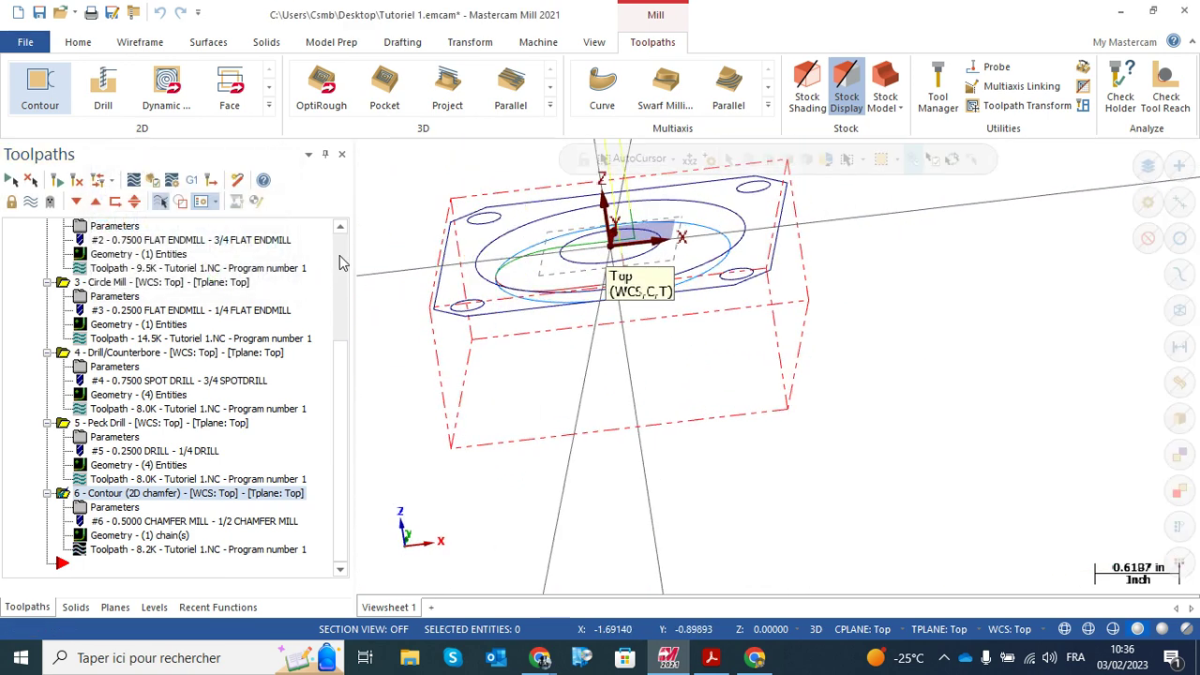
- Select all six toolpath operations and load them in the Verify simulation, with the whole stock block in a tilted view
{"action": "scroll", "coordinate": [337, 268], "scroll_direction": "up", "scroll_amount": 4}
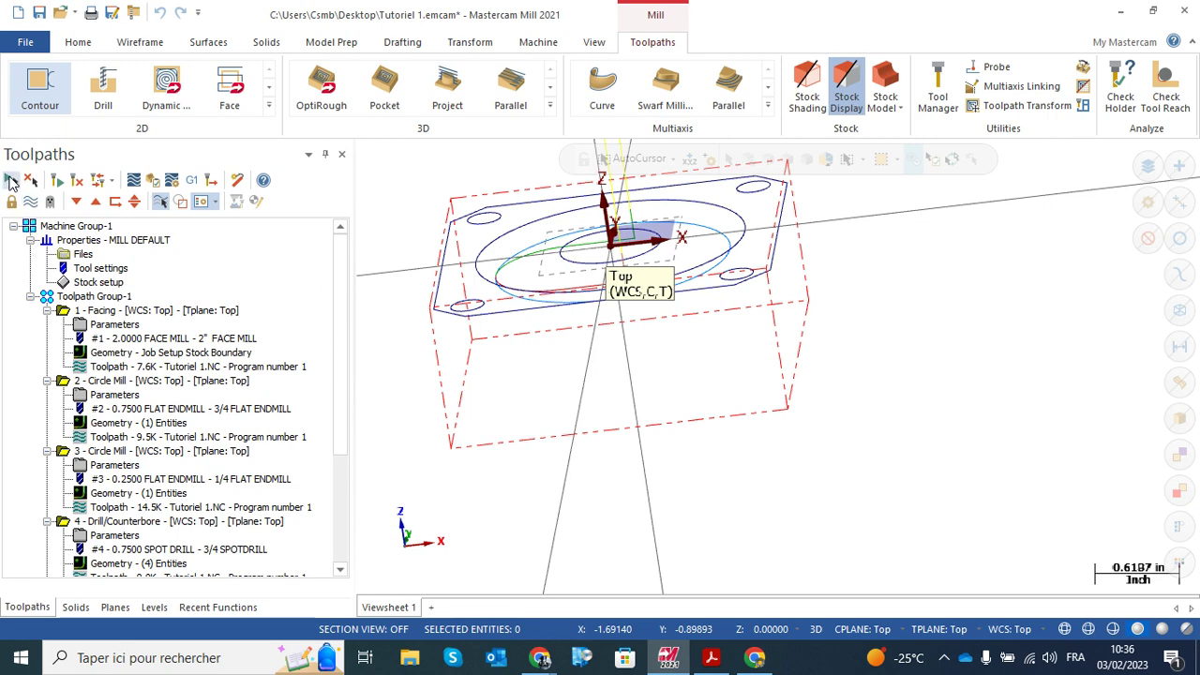
{"action": "left_click", "coordinate": [11, 182]}
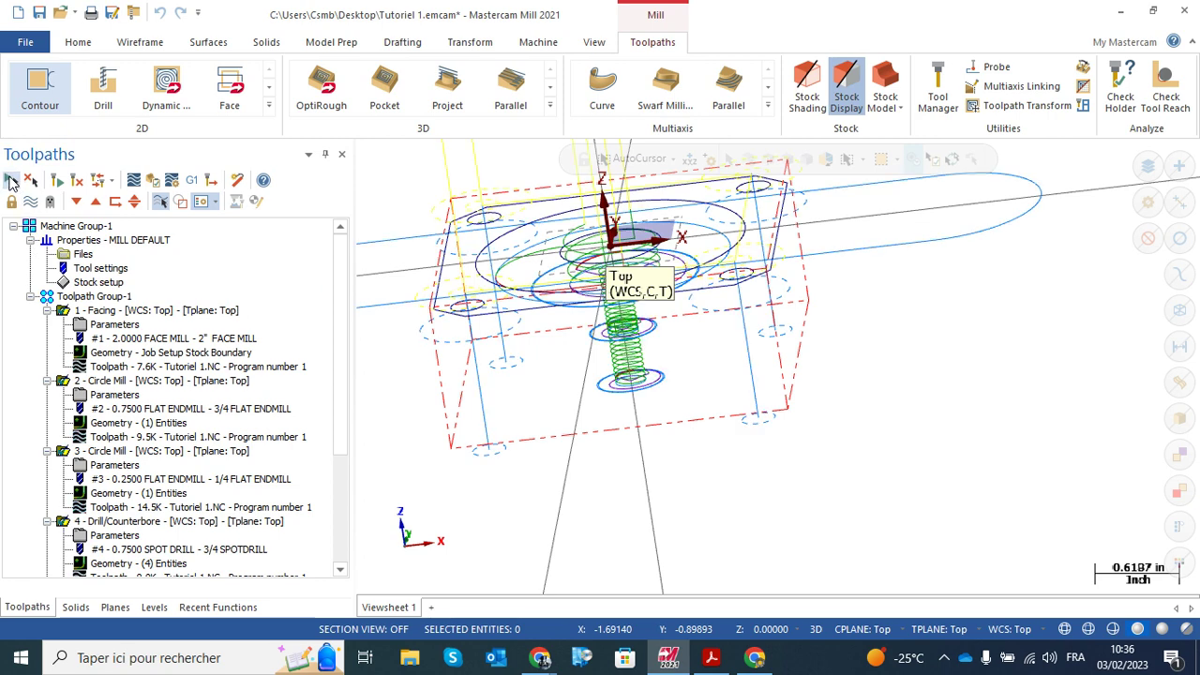
{"action": "left_click", "coordinate": [152, 180]}
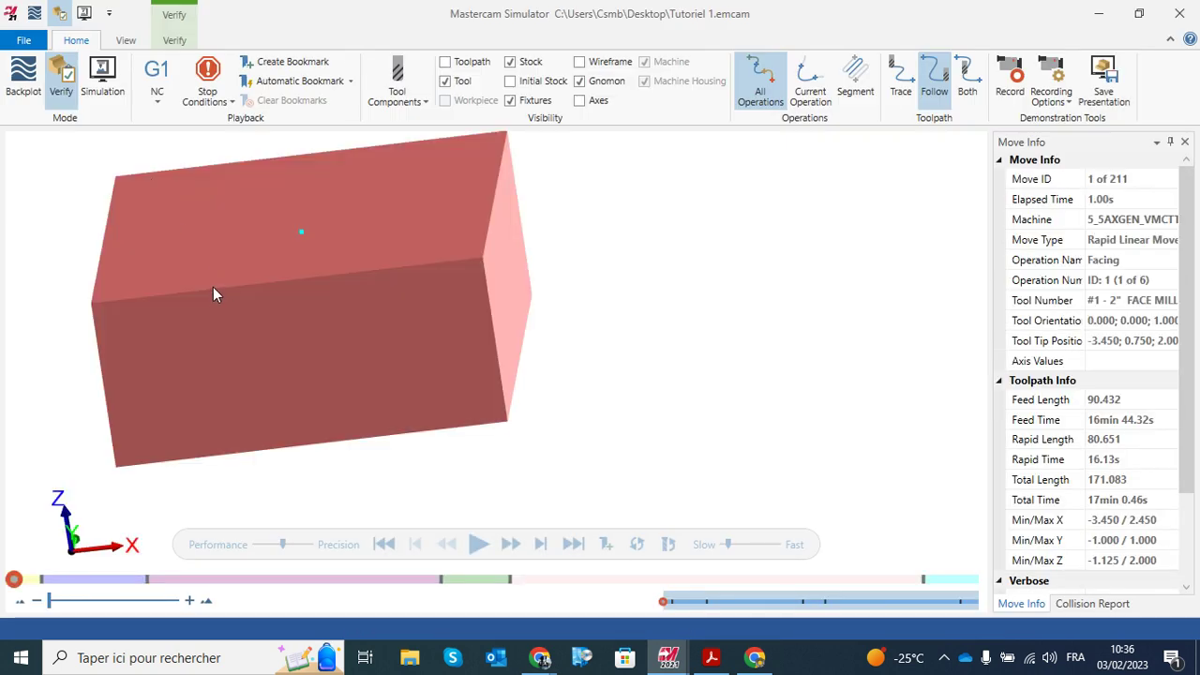
{"action": "middle_click_drag", "start_coordinate": [212, 287], "coordinate": [433, 326]}
{"action": "scroll", "coordinate": [403, 324], "scroll_direction": "down", "scroll_amount": 3}
{"action": "scroll", "coordinate": [430, 328], "scroll_direction": "up", "scroll_amount": 3}
{"action": "scroll", "coordinate": [425, 337], "scroll_direction": "down", "scroll_amount": 2}
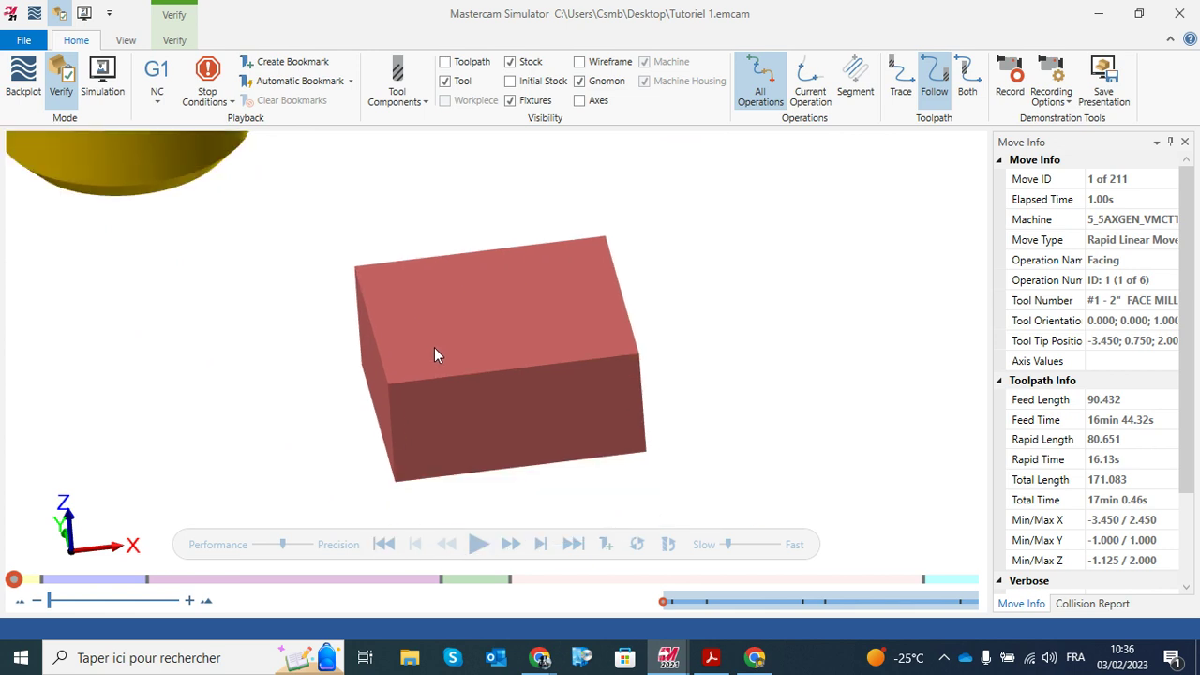
- Advance the verification one operation at a time from facing through peck drilling up to the 2D chamfer contour
{"action": "left_click", "coordinate": [540, 544]}
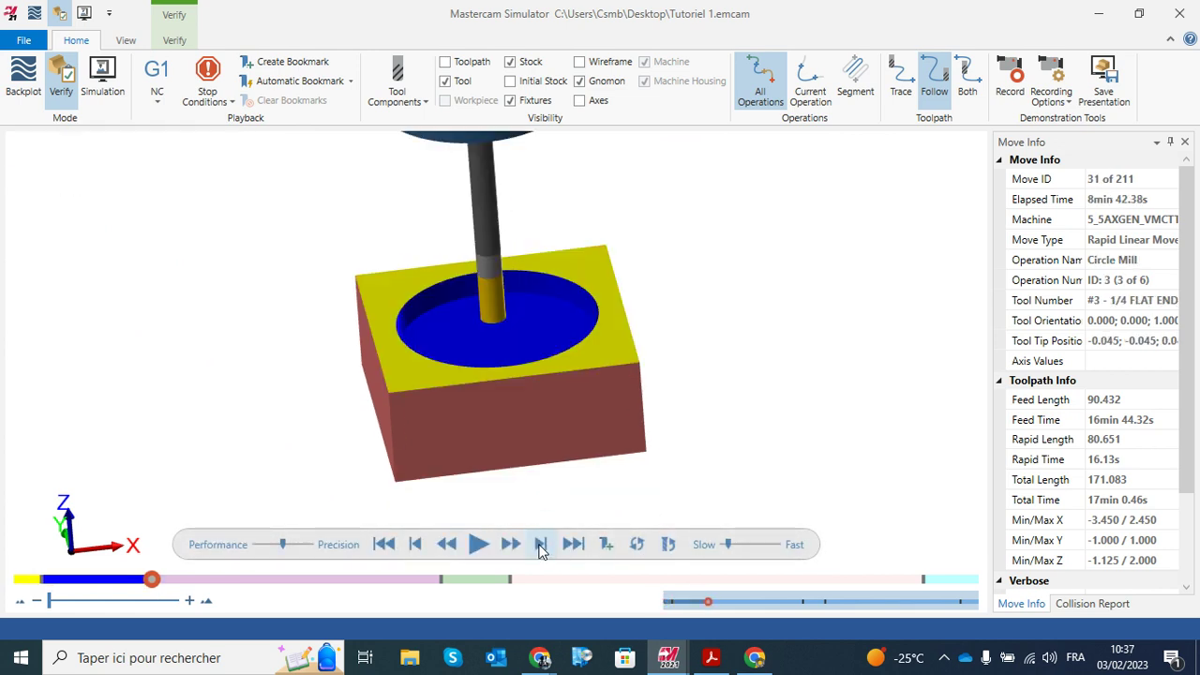
{"action": "left_click", "coordinate": [541, 546]}
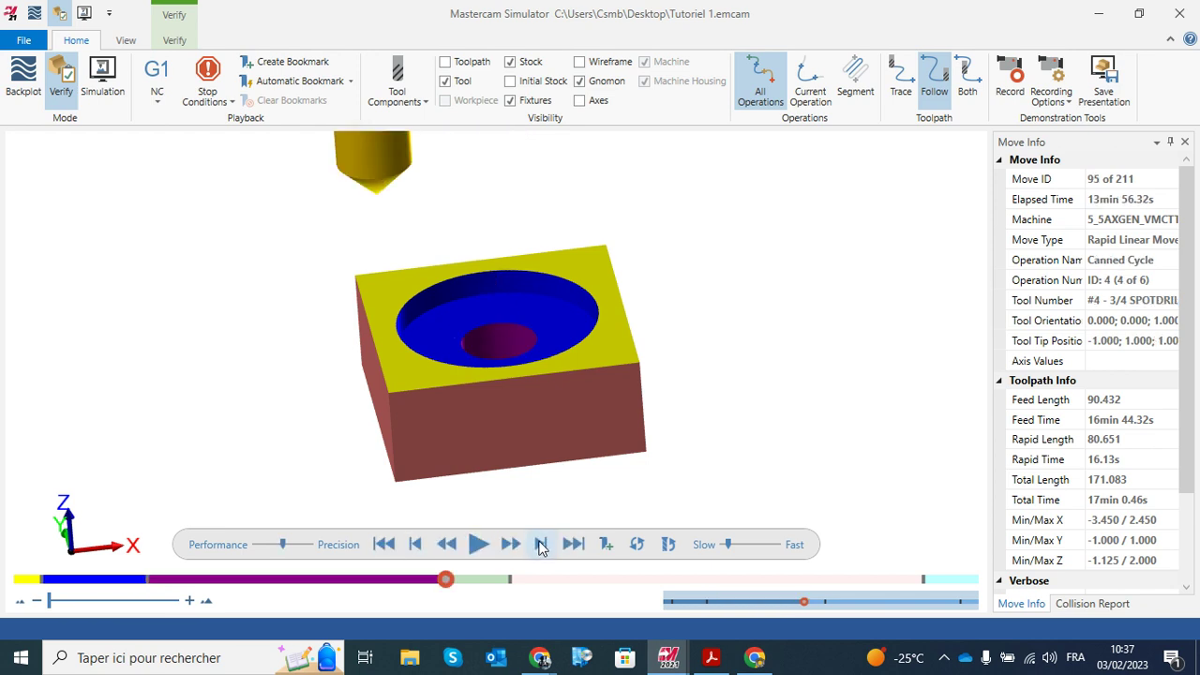
{"action": "left_click", "coordinate": [541, 545]}
{"action": "left_click", "coordinate": [541, 545]}
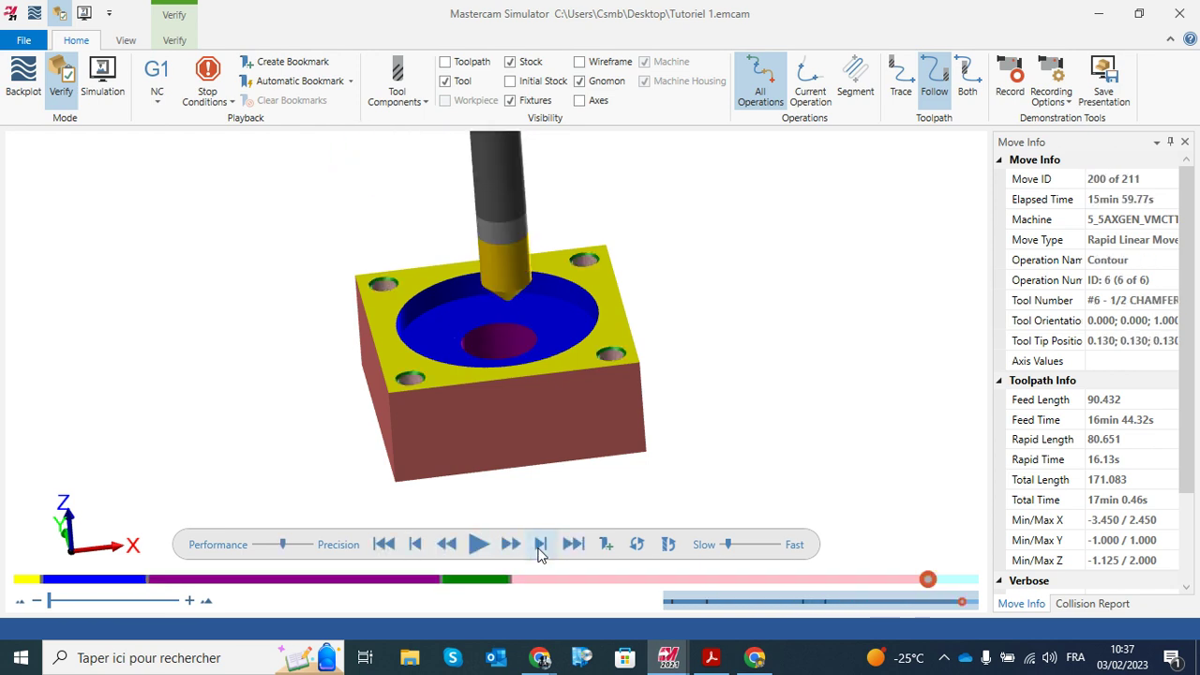
- Step forward through the 1/2 chamfer mill's moves as it chamfers the circular pocket edge
{"action": "left_click", "coordinate": [510, 545]}
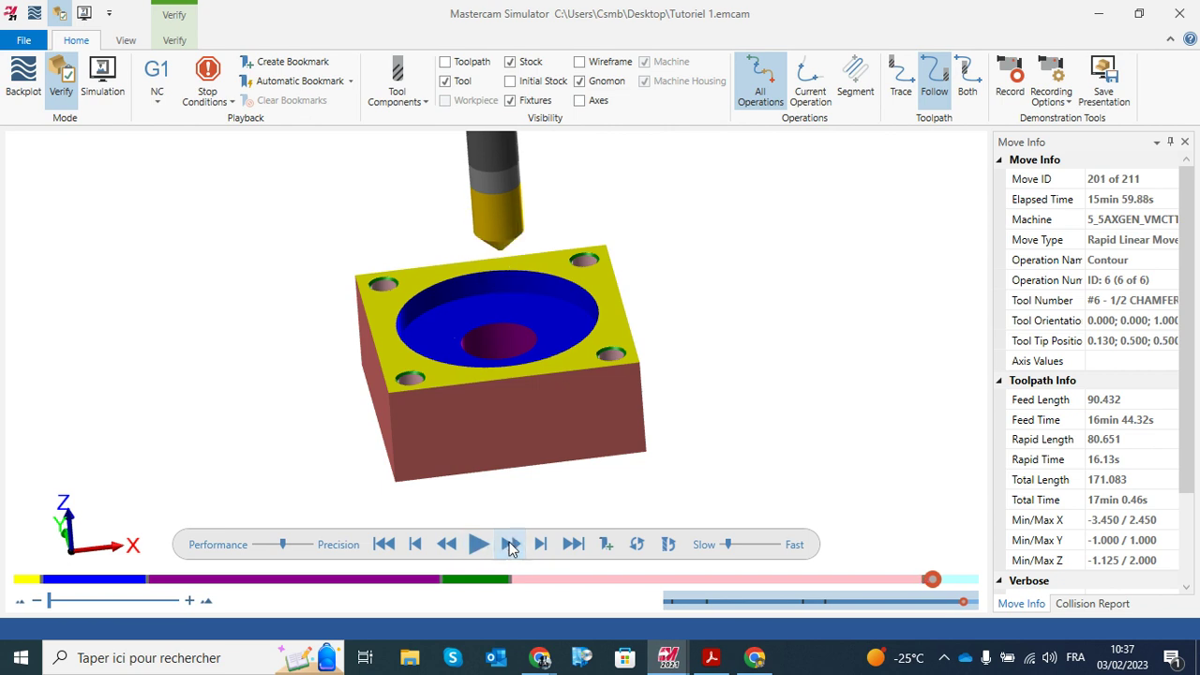
{"action": "left_click", "coordinate": [510, 544]}
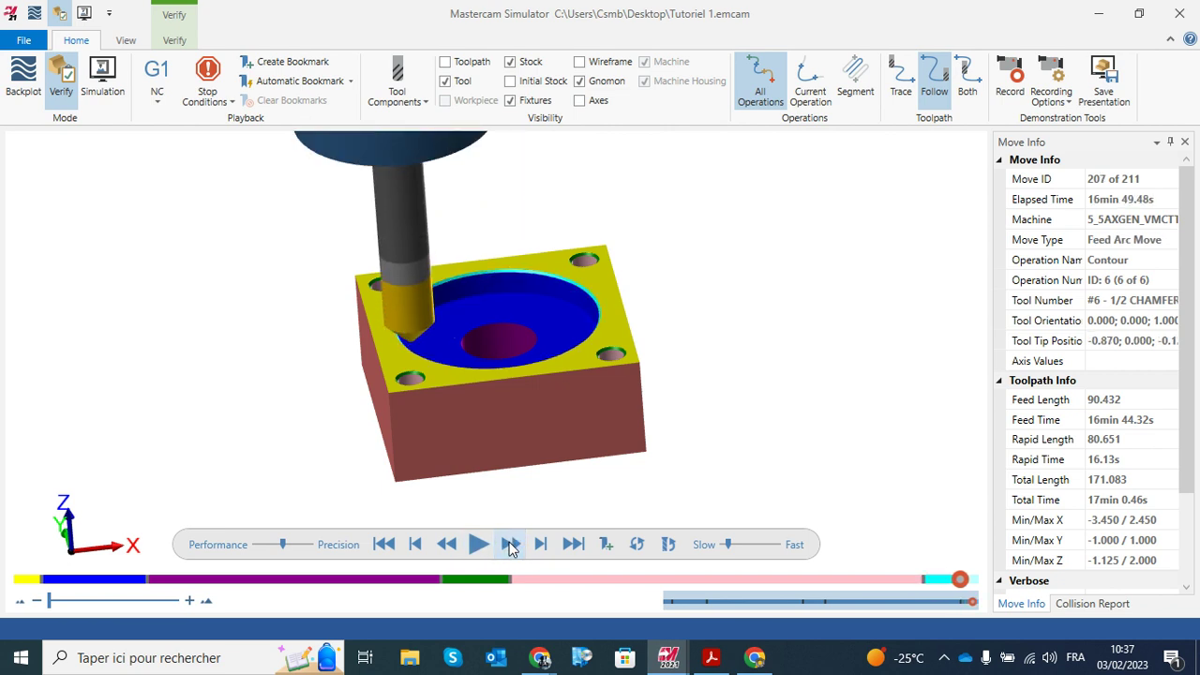
{"action": "left_click", "coordinate": [510, 545]}
{"action": "left_click", "coordinate": [510, 545]}
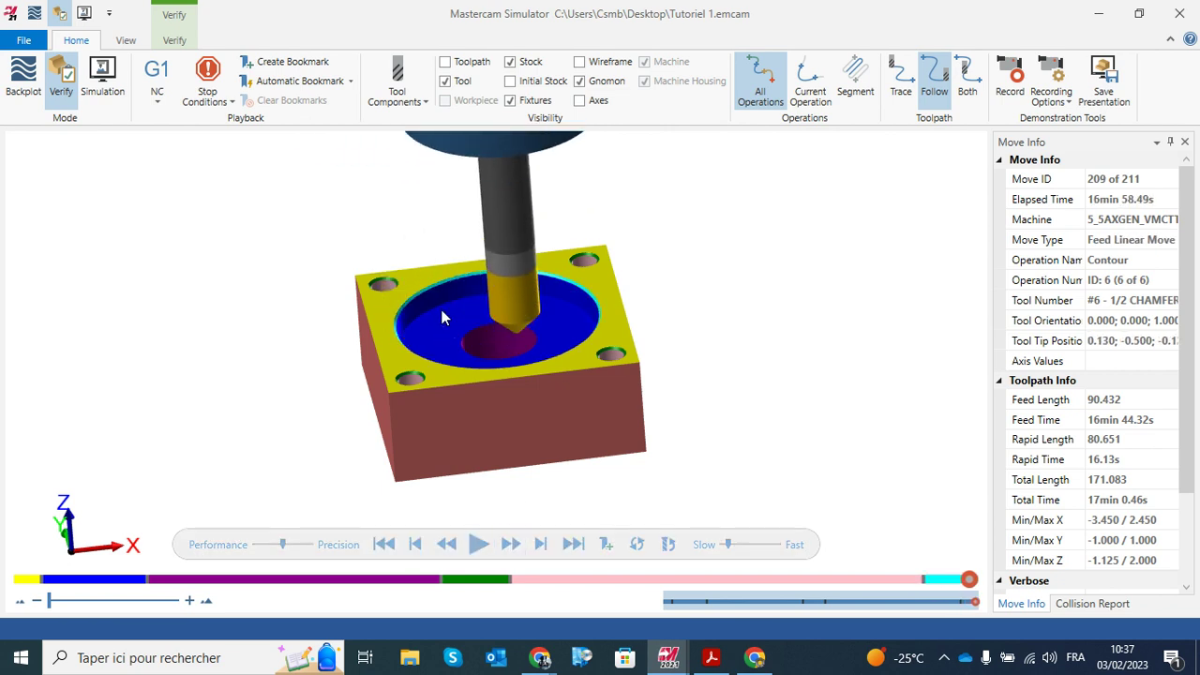
- Examine the chamfers on the circular pocket edge and the corner hole up close, then view the whole part again
{"action": "scroll", "coordinate": [418, 310], "scroll_direction": "up", "scroll_amount": 5}
{"action": "scroll", "coordinate": [423, 322], "scroll_direction": "down", "scroll_amount": 5}
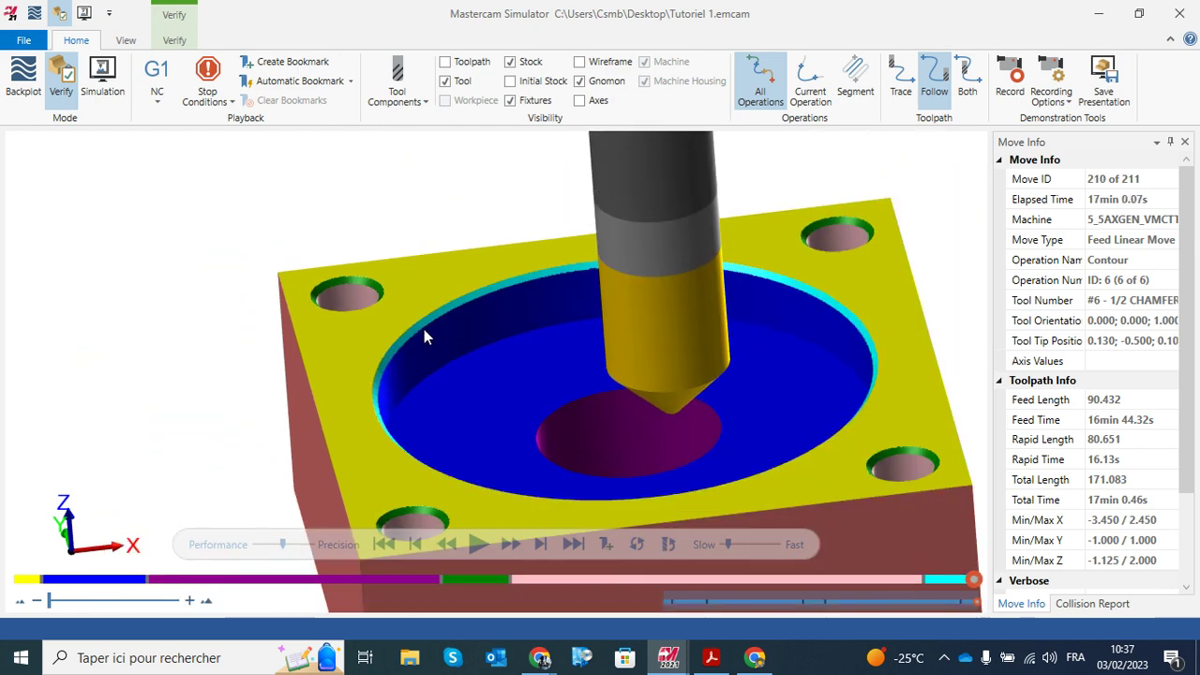
{"action": "scroll", "coordinate": [419, 322], "scroll_direction": "up", "scroll_amount": 5}
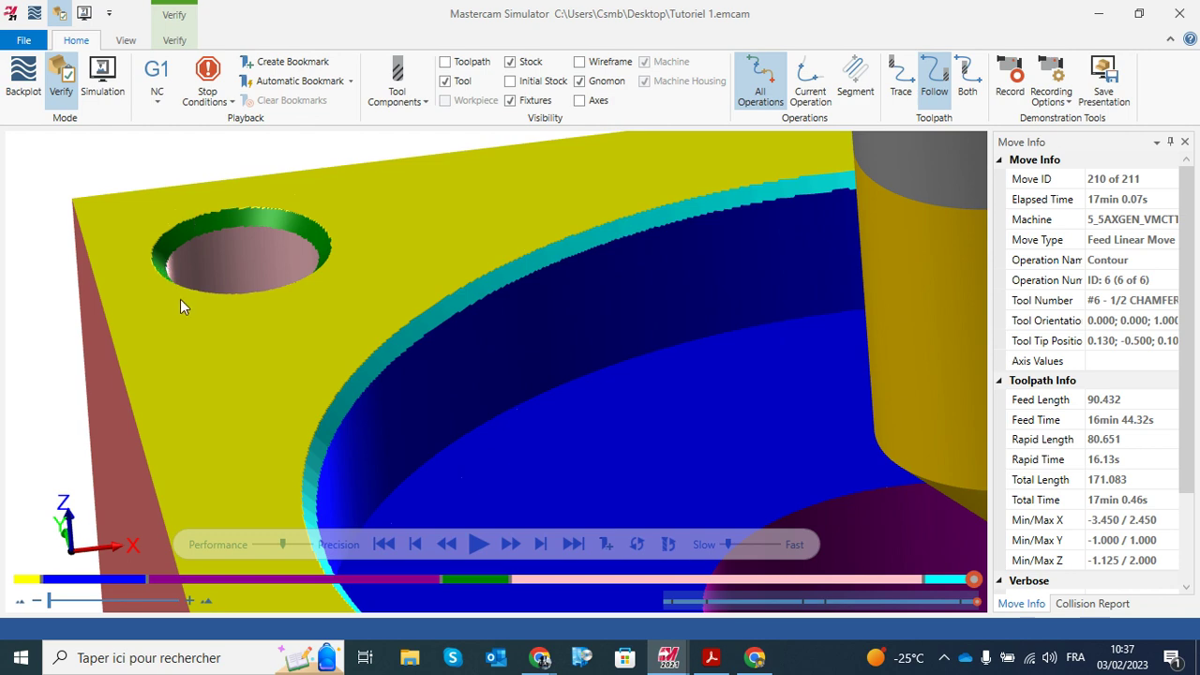
{"action": "scroll", "coordinate": [545, 382], "scroll_direction": "down", "scroll_amount": 5}
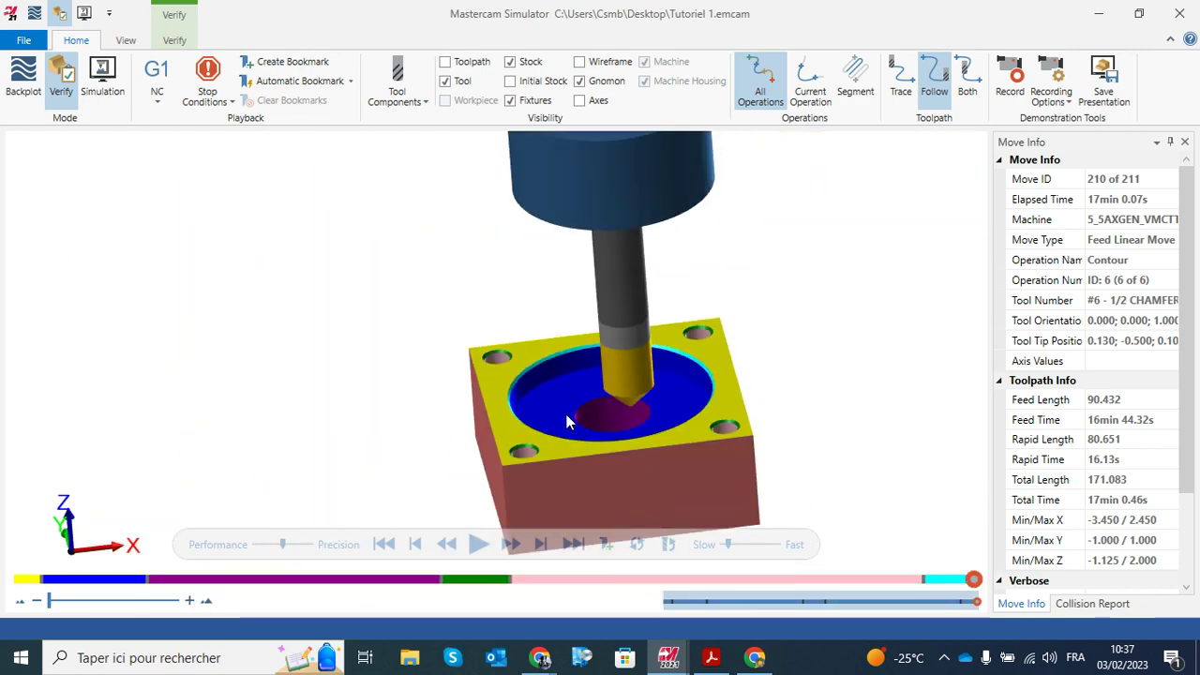
- Close the simulator and save the Tutoriel 1 part file
{"action": "left_click", "coordinate": [1179, 23]}
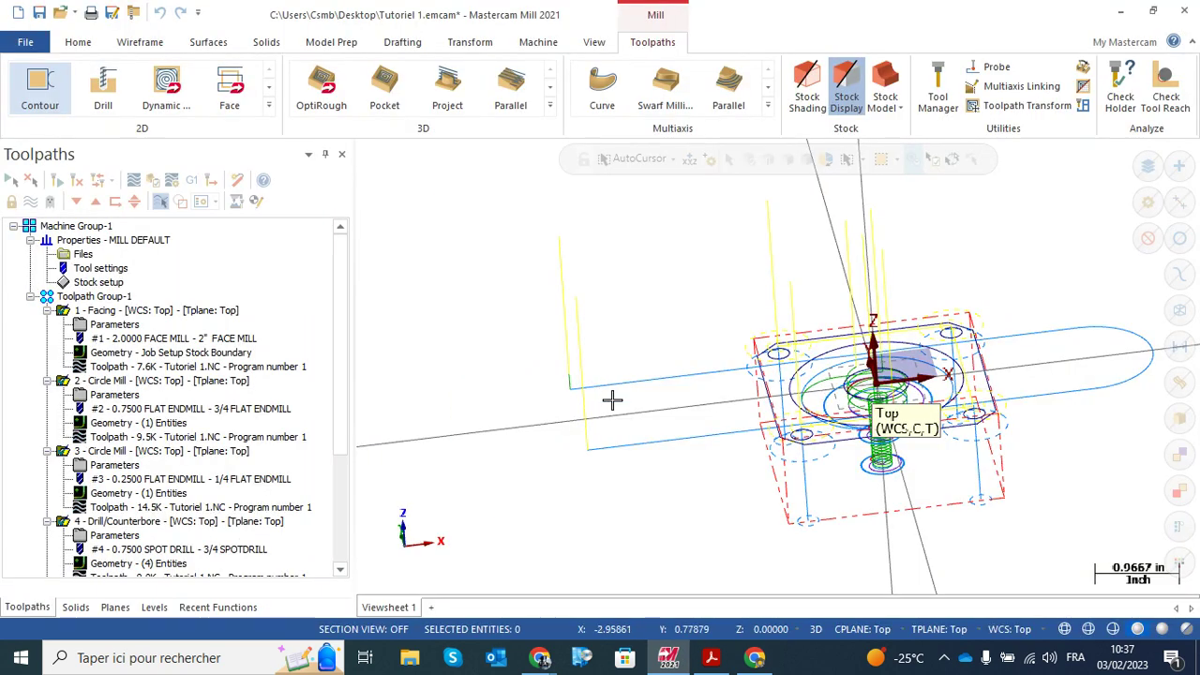
{"action": "middle_click_drag", "start_coordinate": [527, 398], "coordinate": [533, 421]}
{"action": "left_click", "coordinate": [41, 11]}
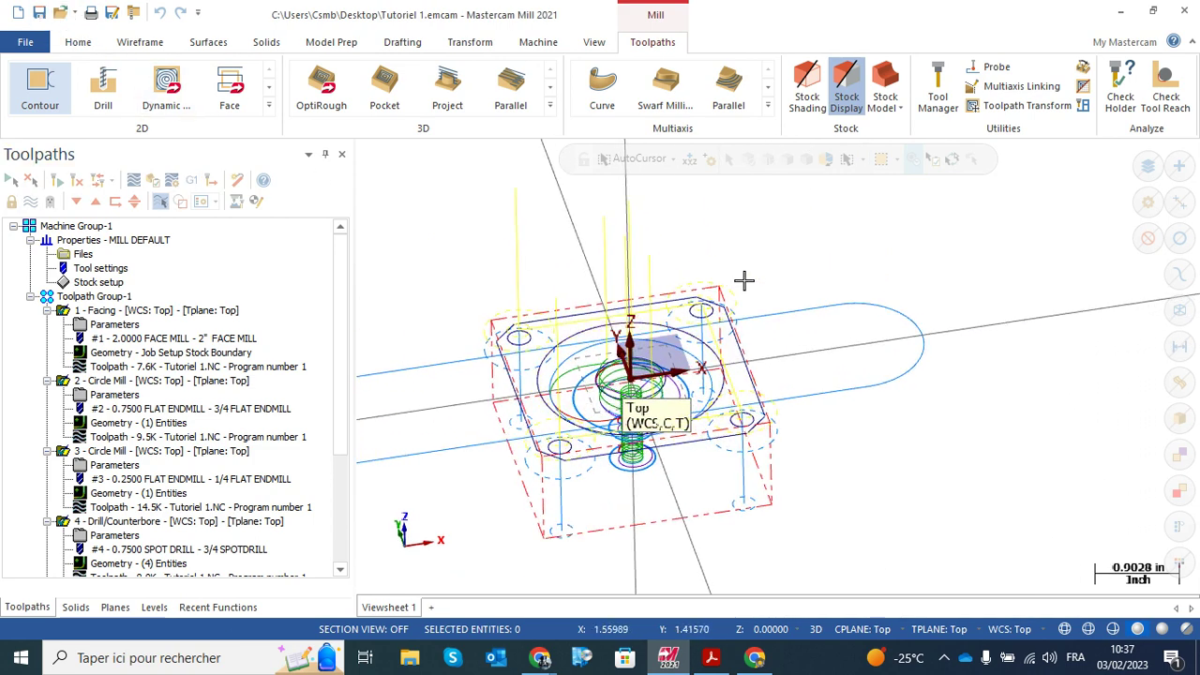